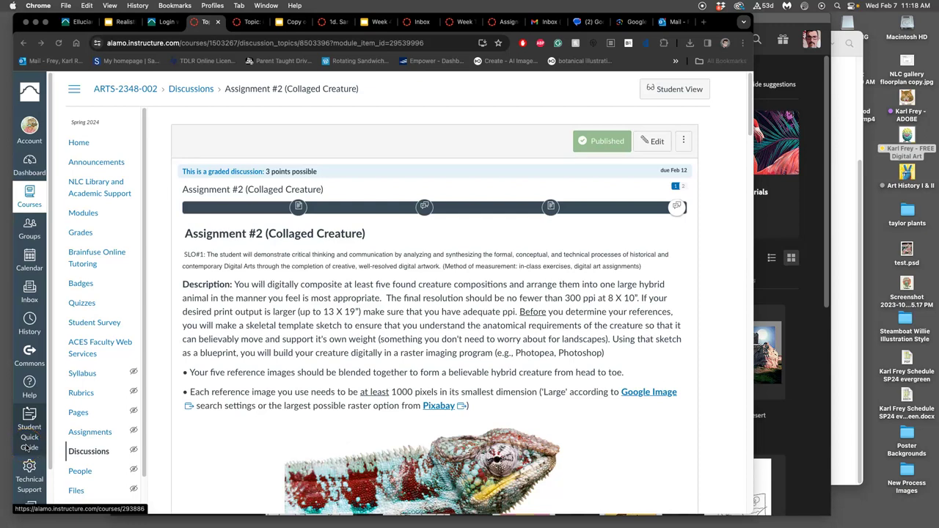
Scroll the Canvas discussion to the instructor's sketch post, then bring the reference assets Finder window forward
{"action": "scroll", "coordinate": [271, 444], "scroll_direction": "down", "scroll_amount": 20}
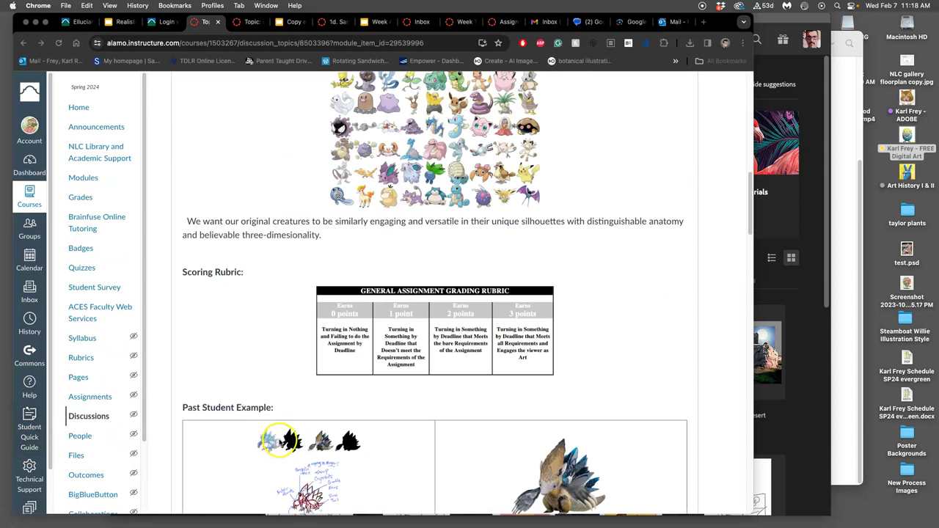
{"action": "scroll", "coordinate": [280, 442], "scroll_direction": "down", "scroll_amount": 10}
{"action": "scroll", "coordinate": [280, 442], "scroll_direction": "up", "scroll_amount": 3}
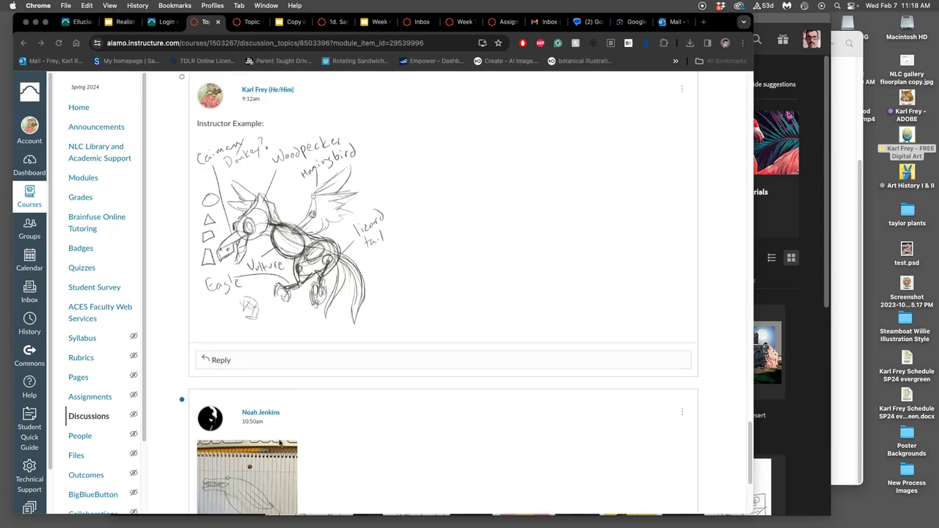
{"action": "left_click", "coordinate": [840, 228]}
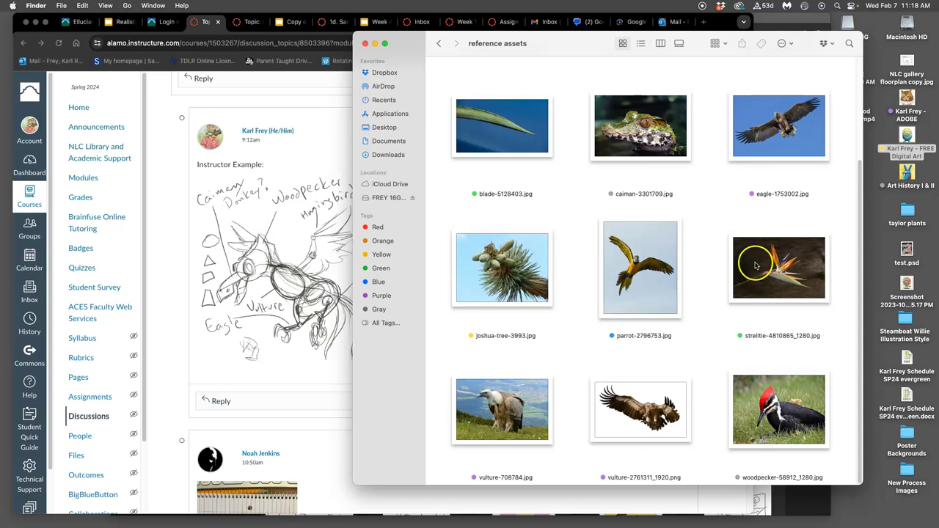
Go back to the Assignment #2 Creature Composite folder and open the Dopey Vulture sketch PSD in Photoshop
{"action": "scroll", "coordinate": [599, 191], "scroll_direction": "up", "scroll_amount": 2}
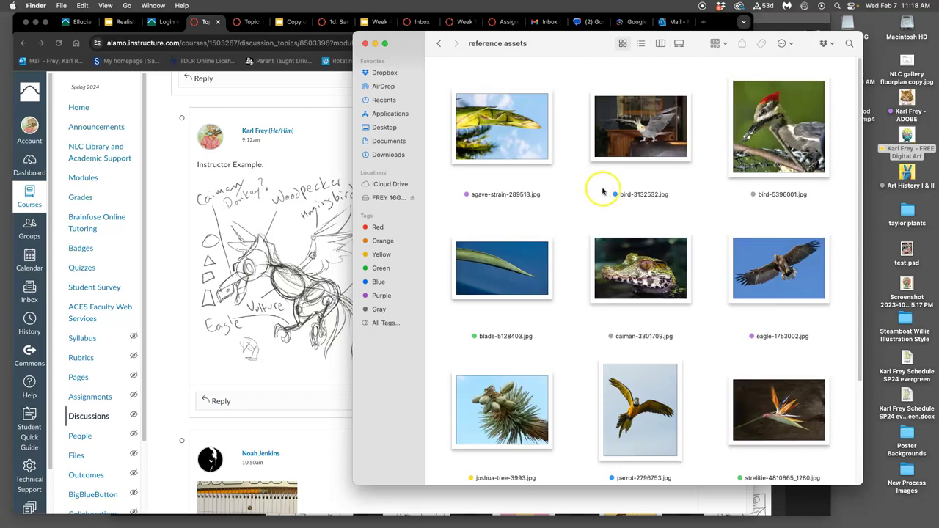
{"action": "left_click", "coordinate": [438, 43]}
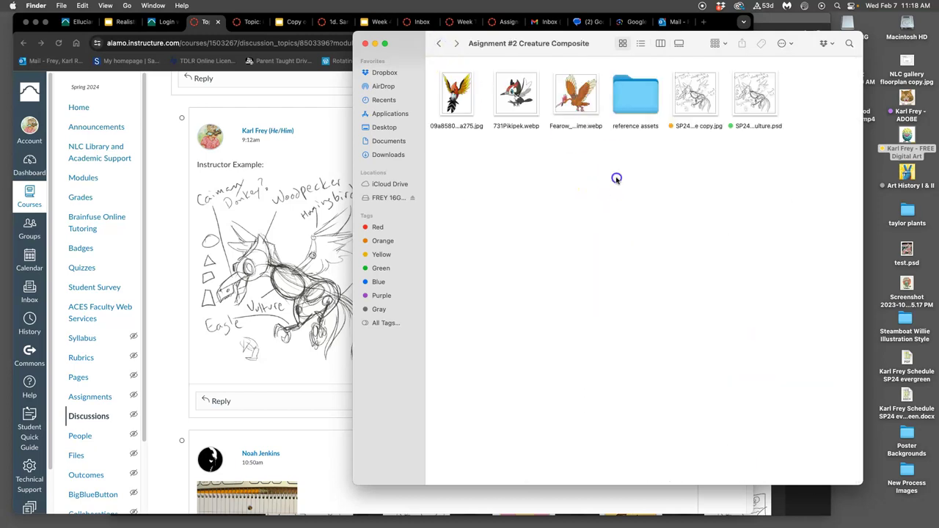
{"action": "double_click", "coordinate": [771, 101]}
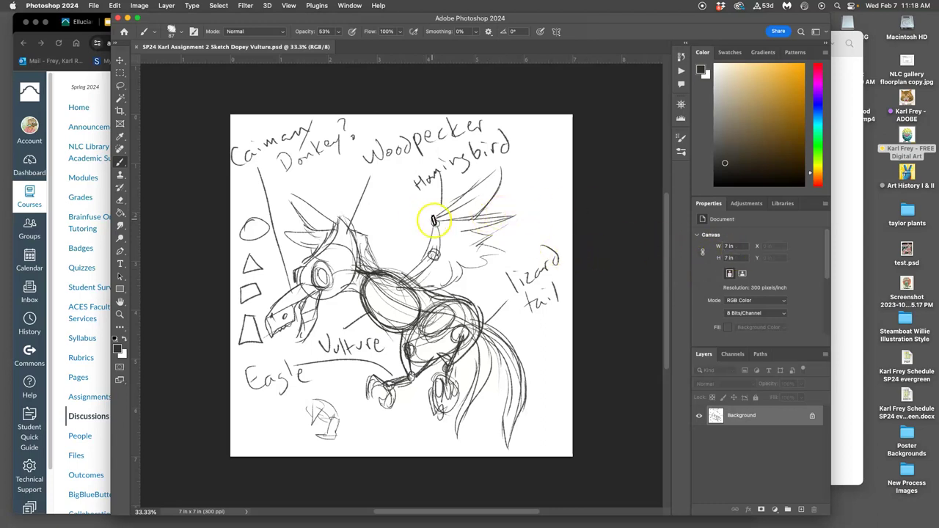
In Image Size, try a 10-inch width for the sketch
{"action": "left_click", "coordinate": [139, 6]}
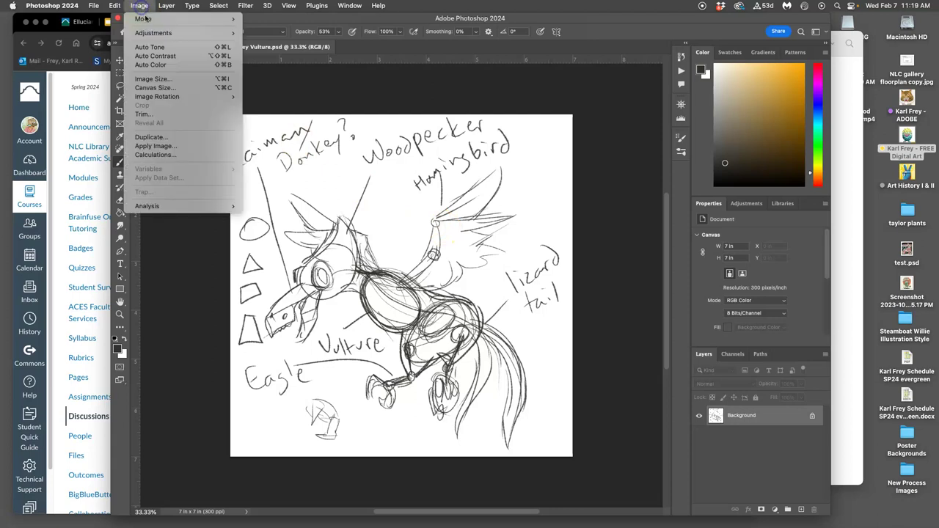
{"action": "left_click", "coordinate": [155, 81]}
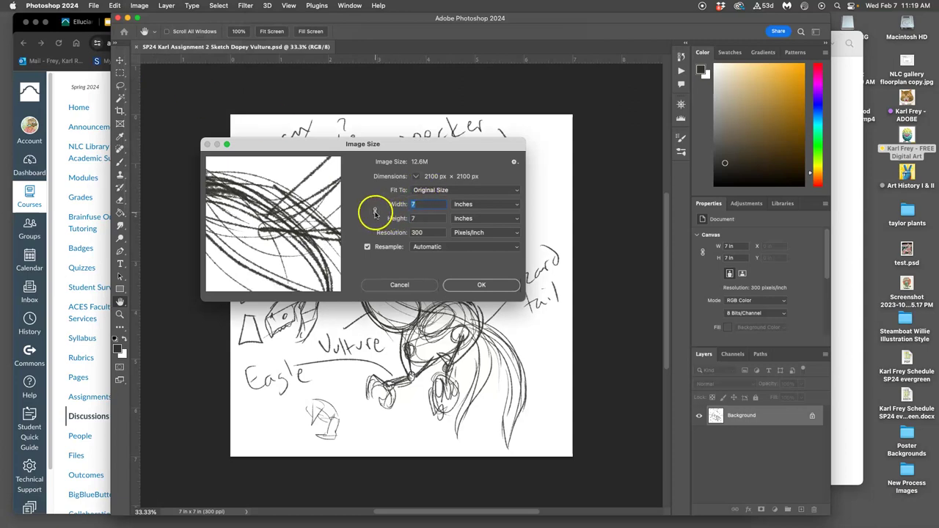
{"action": "left_click", "coordinate": [421, 206]}
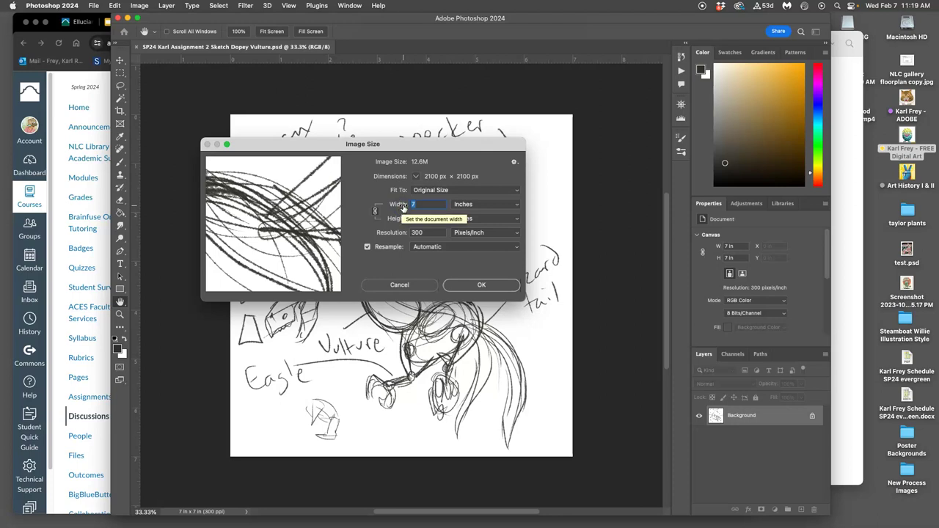
{"action": "type", "text": "10"}
{"action": "left_click", "coordinate": [430, 221]}
{"action": "left_click", "coordinate": [421, 206]}
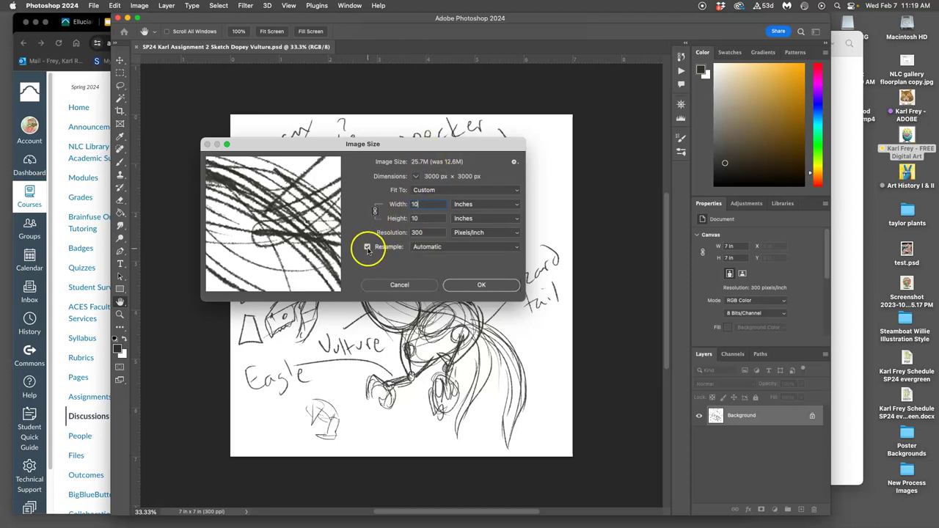
Change the width to 14 inches and the resolution to 350 ppi, and apply the resize
{"action": "left_click", "coordinate": [137, 6]}
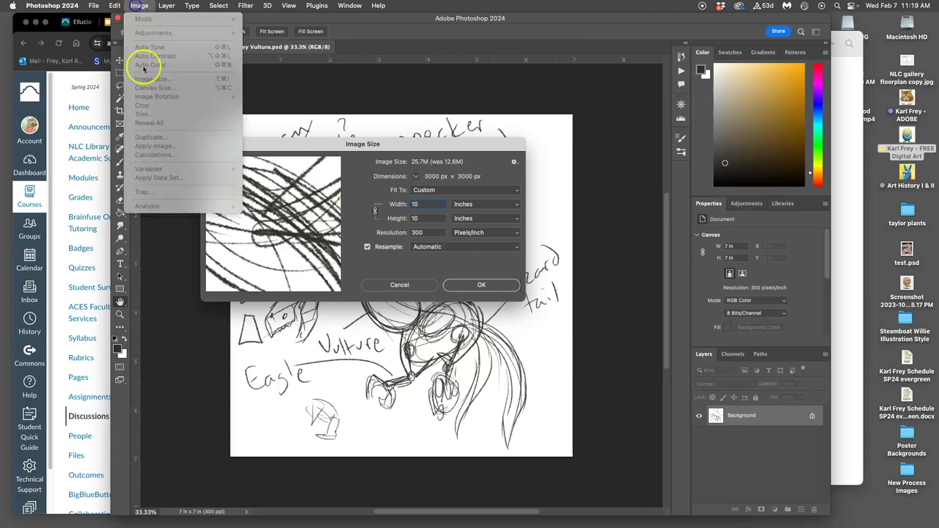
{"action": "left_click", "coordinate": [329, 144]}
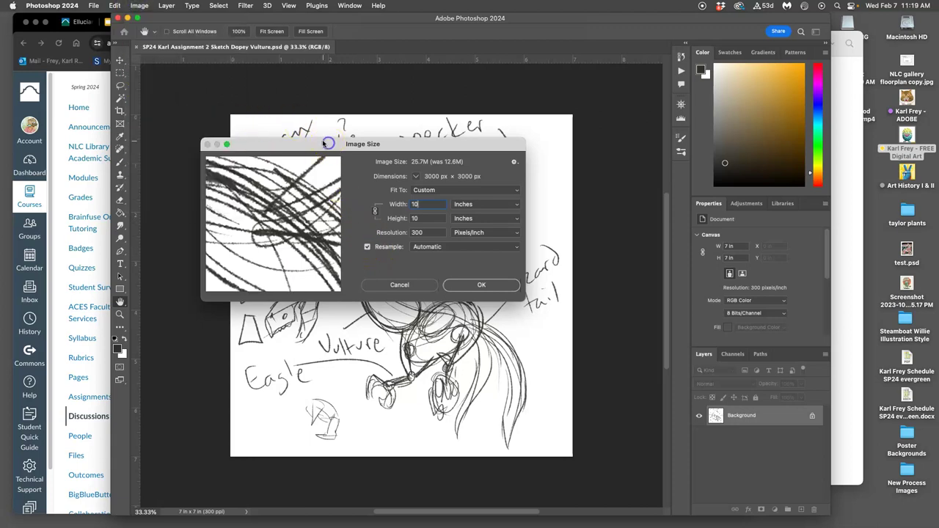
{"action": "left_click", "coordinate": [422, 204]}
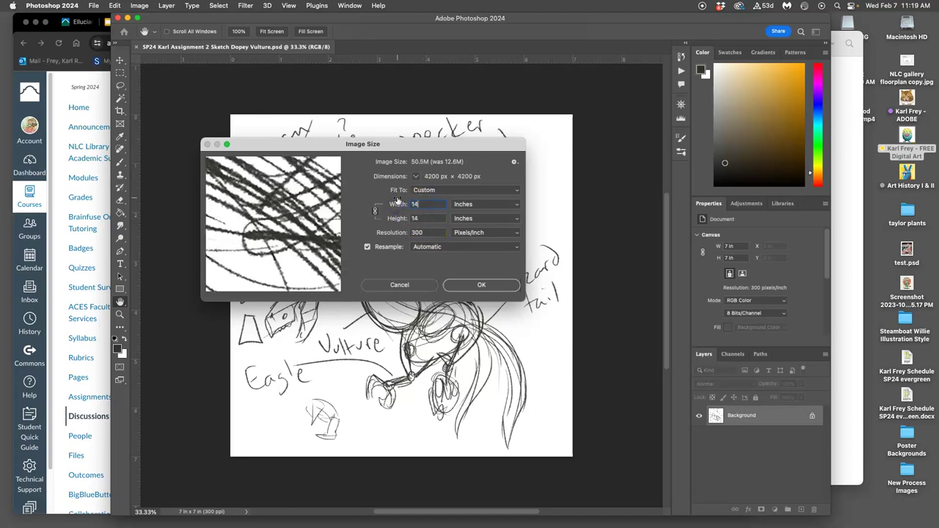
{"action": "double_click", "coordinate": [421, 233]}
{"action": "type", "text": "350"}
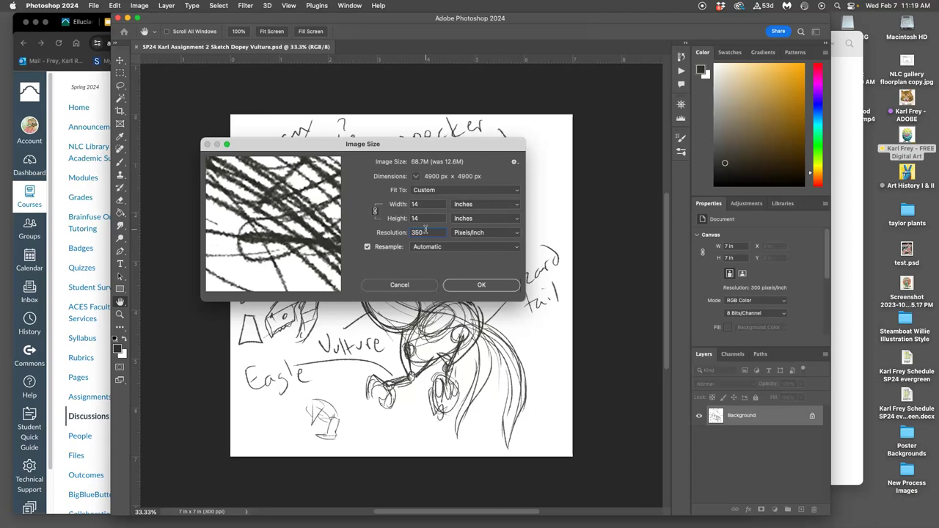
{"action": "left_click", "coordinate": [481, 283]}
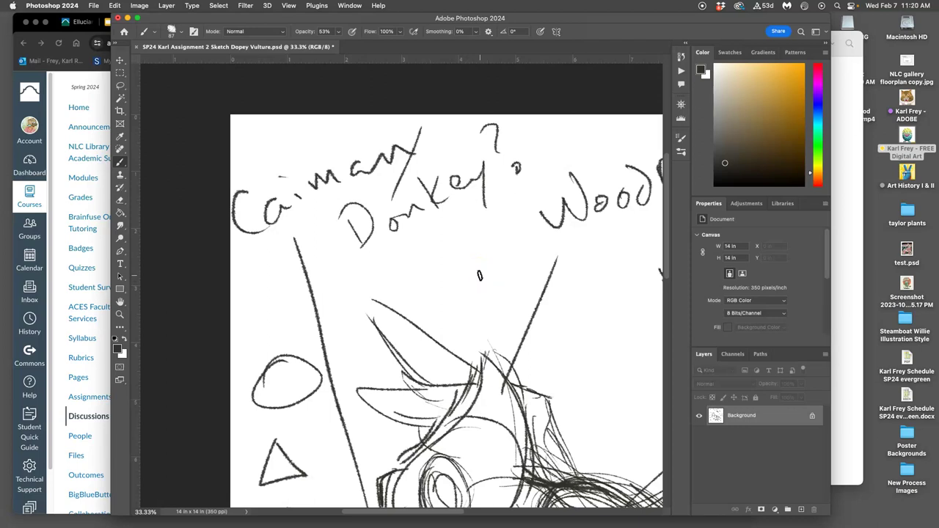
Zoom out with Cmd+- and widen the Photoshop window over the browser to fit the sketch
{"action": "key", "text": "super+minus"}
{"action": "key", "text": "super+minus"}
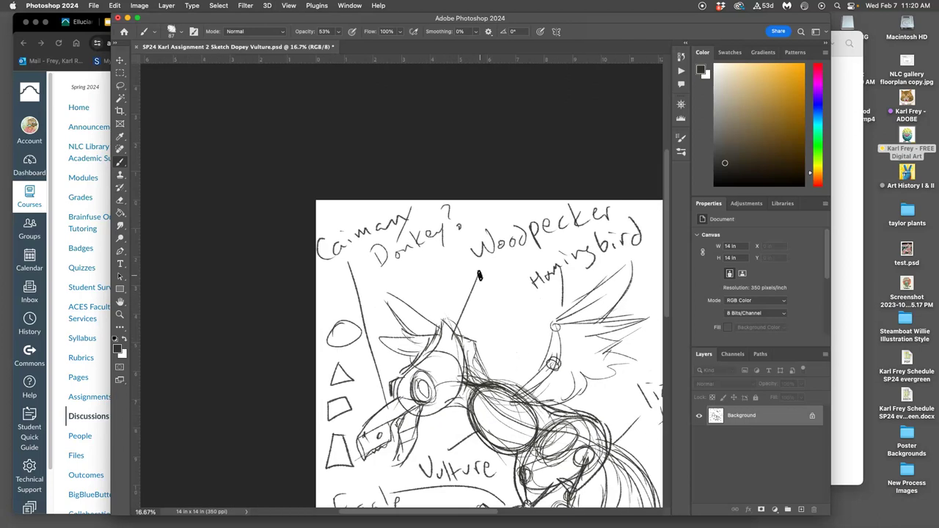
{"action": "scroll", "coordinate": [468, 269], "scroll_direction": "down", "scroll_amount": 5}
{"action": "key", "text": "super+minus"}
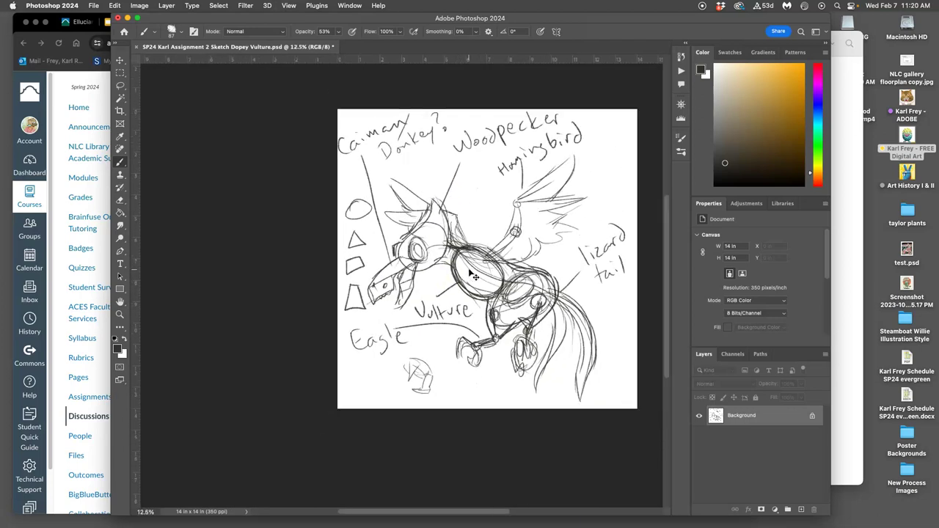
{"action": "scroll", "coordinate": [468, 269], "scroll_direction": "right", "scroll_amount": 5}
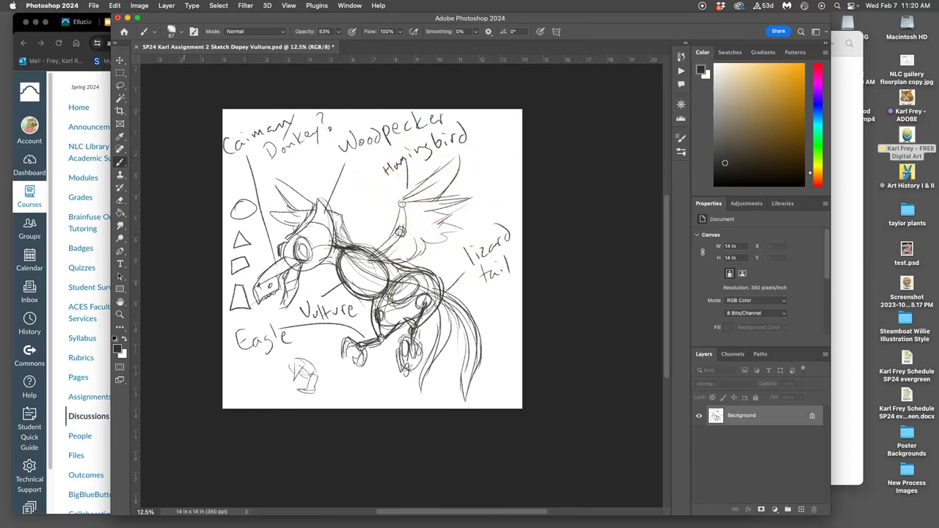
{"action": "left_click_drag", "start_coordinate": [112, 15], "coordinate": [9, 14]}
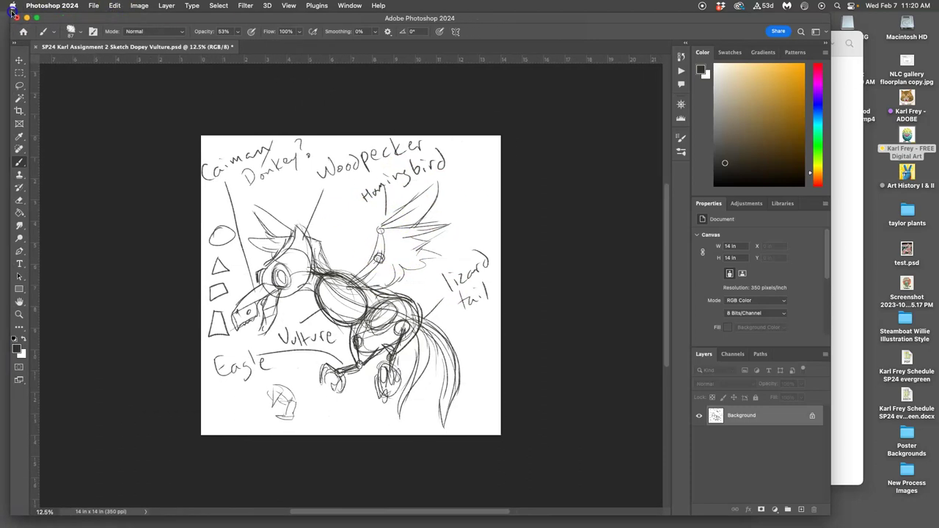
Confirm in Image Size that the canvas is still 14 × 14 in, then zoom back out
{"action": "left_click", "coordinate": [139, 5]}
{"action": "left_click", "coordinate": [156, 78]}
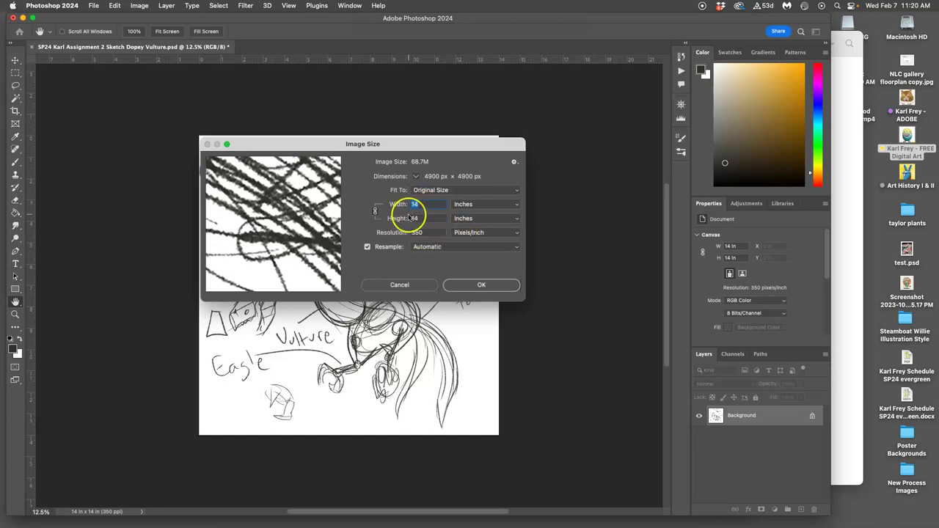
{"action": "left_click", "coordinate": [477, 285]}
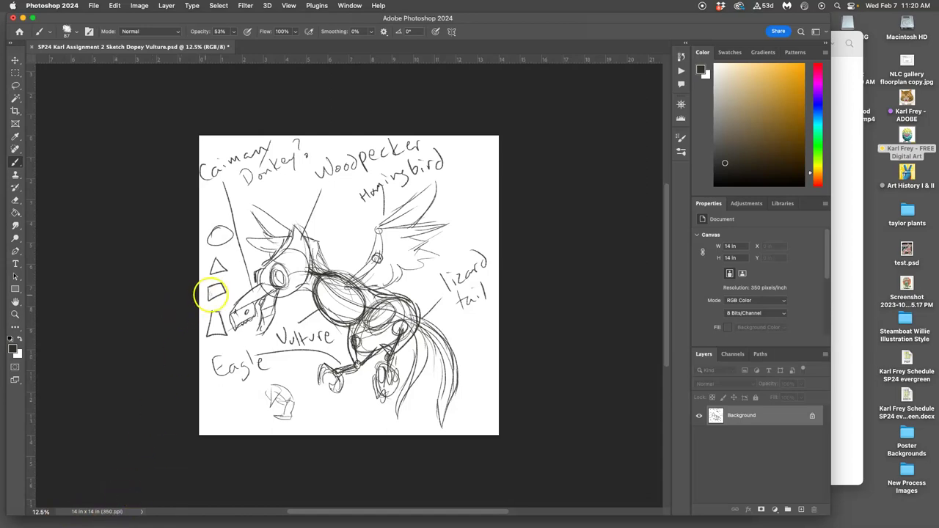
{"action": "scroll", "coordinate": [237, 293], "scroll_direction": "up", "scroll_amount": 10}
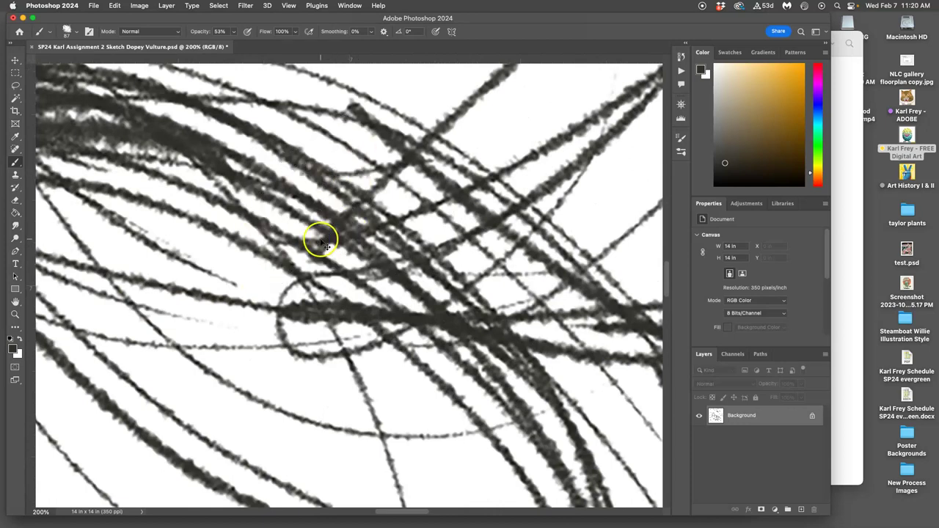
{"action": "key", "text": "super+minus"}
{"action": "key", "text": "super+minus"}
{"action": "key", "text": "super+minus"}
{"action": "key", "text": "super+minus"}
{"action": "key", "text": "super+minus"}
{"action": "key", "text": "super+minus"}
{"action": "key", "text": "super+minus"}
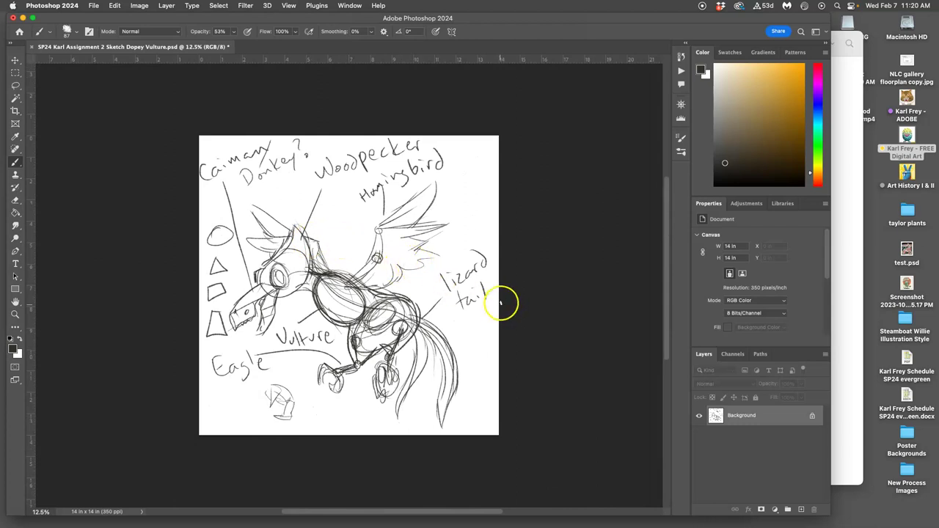
With the Move tool, drag two vertical and two horizontal guides from the rulers around the sketch
{"action": "left_click", "coordinate": [16, 61]}
{"action": "left_click_drag", "start_coordinate": [32, 119], "coordinate": [215, 126]}
{"action": "left_click_drag", "start_coordinate": [335, 58], "coordinate": [350, 173]}
{"action": "left_click_drag", "start_coordinate": [29, 189], "coordinate": [467, 202]}
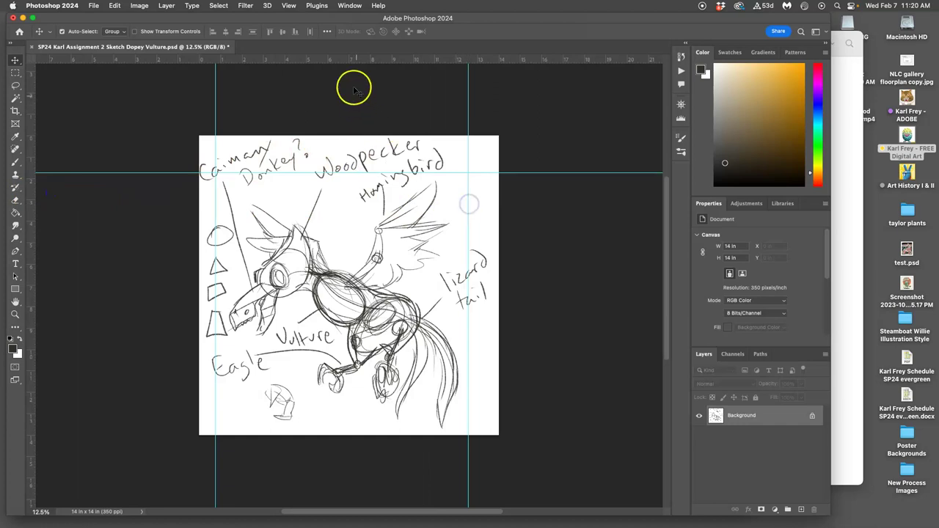
{"action": "left_click_drag", "start_coordinate": [349, 60], "coordinate": [332, 434]}
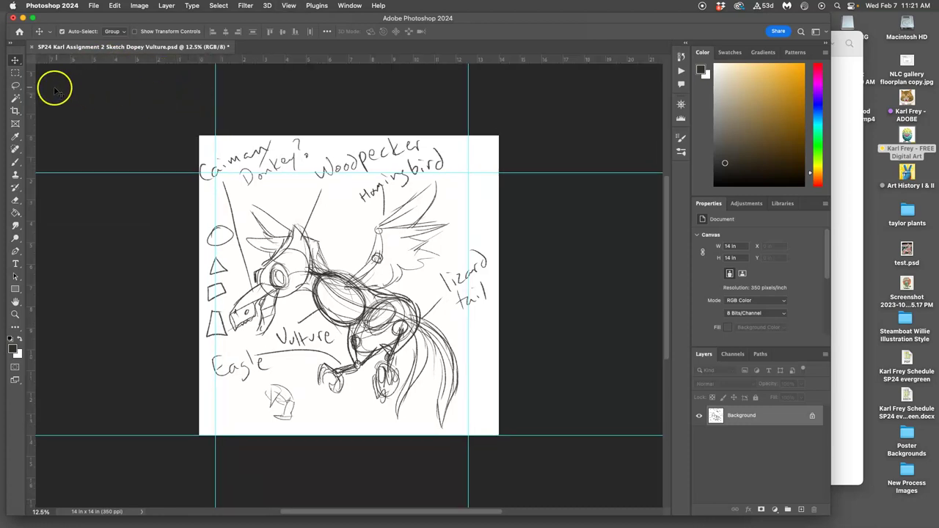
{"action": "mouse_move", "coordinate": [32, 94]}
{"action": "left_mouse_down"}
{"action": "mouse_move", "coordinate": [63, 86]}
{"action": "mouse_move", "coordinate": [179, 100]}
{"action": "mouse_move", "coordinate": [39, 92]}
{"action": "mouse_move", "coordinate": [30, 100]}
{"action": "left_mouse_up"}
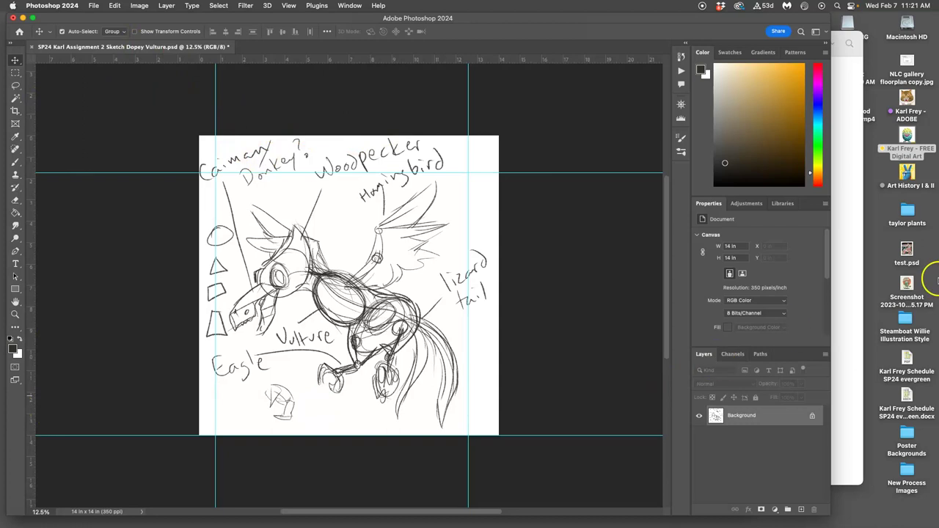
Open the reference assets folder in Finder, then return to the sketch document
{"action": "left_click", "coordinate": [862, 277]}
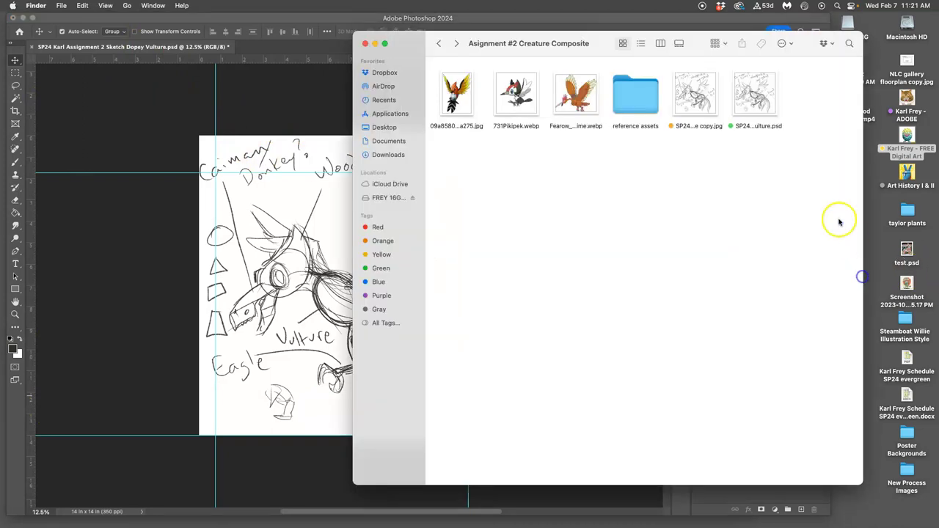
{"action": "double_click", "coordinate": [637, 101]}
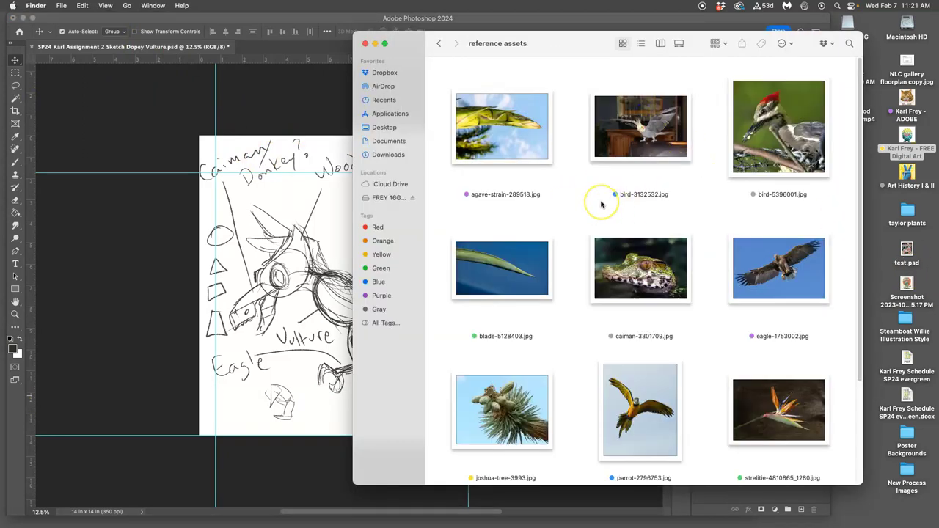
{"action": "left_click", "coordinate": [304, 302]}
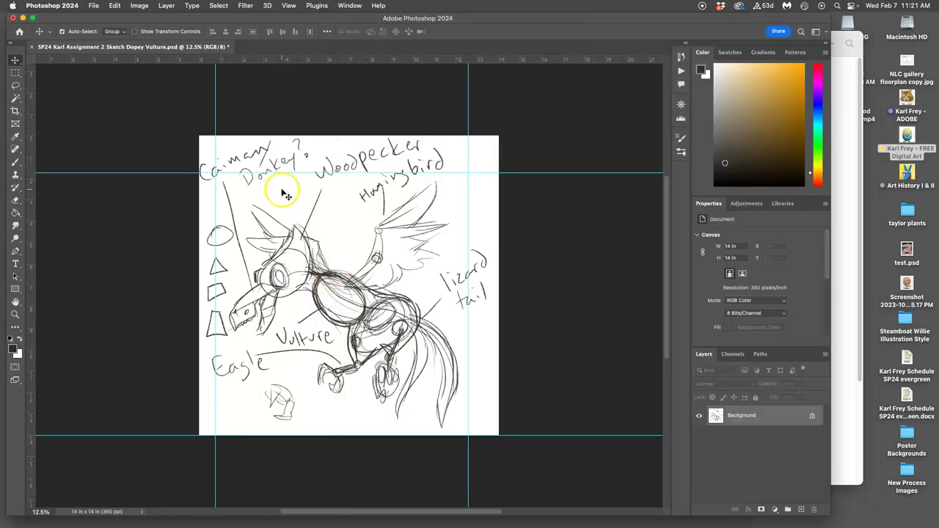
Resize the canvas to 40 × 30 inches with a Gray extension color, then fit it on screen
{"action": "left_click", "coordinate": [141, 6]}
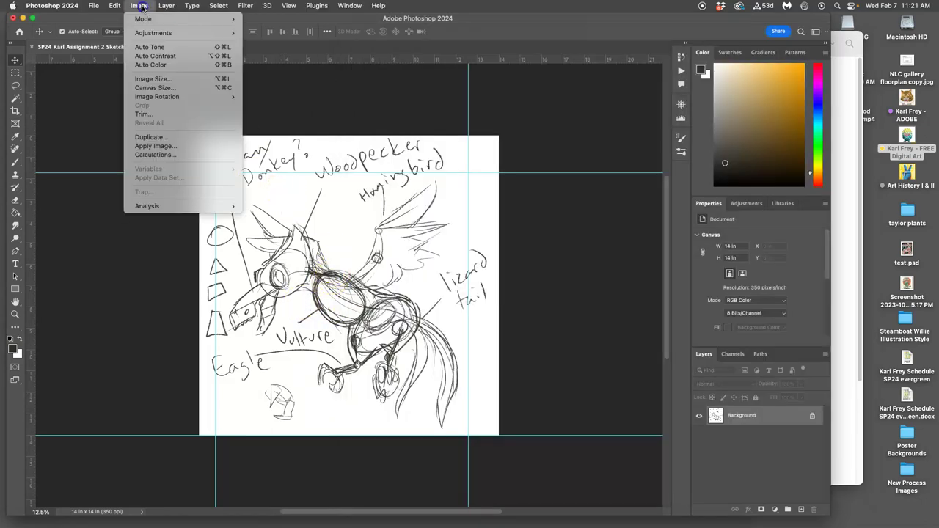
{"action": "left_click", "coordinate": [151, 88]}
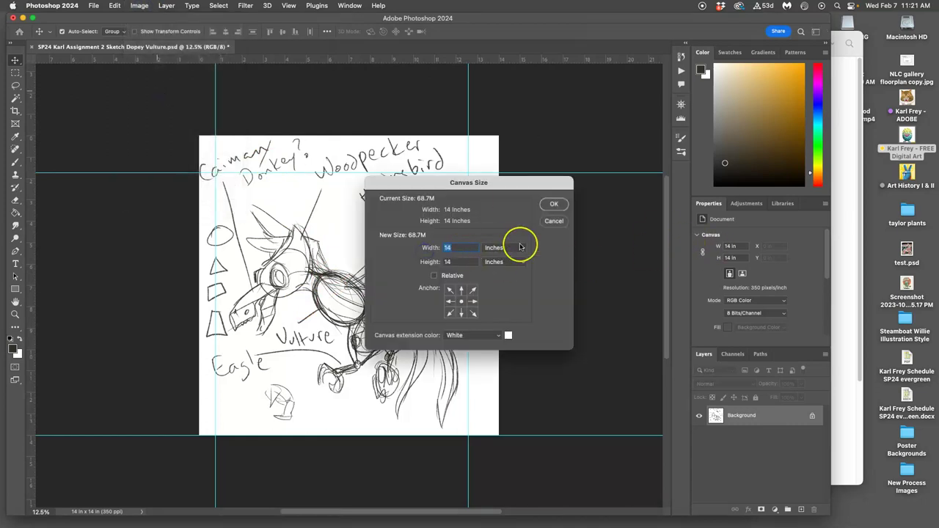
{"action": "left_click", "coordinate": [466, 261]}
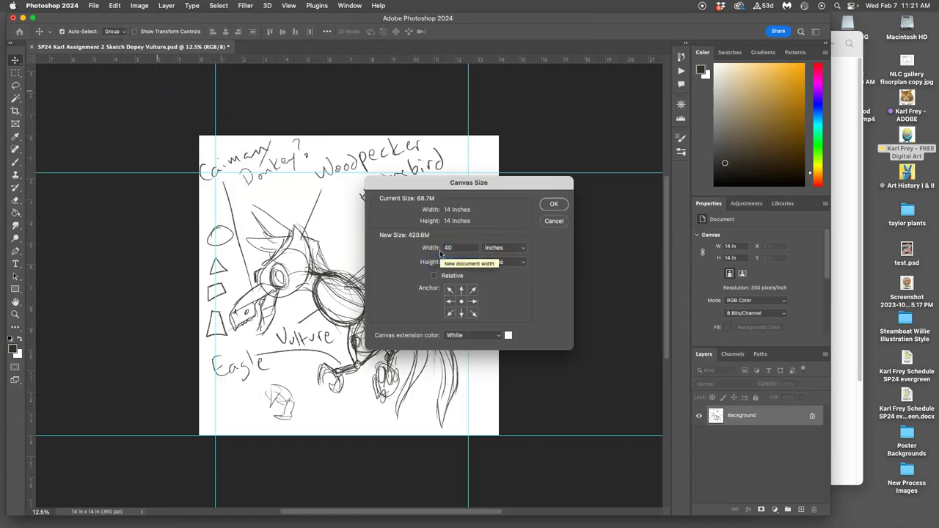
{"action": "left_click", "coordinate": [532, 291]}
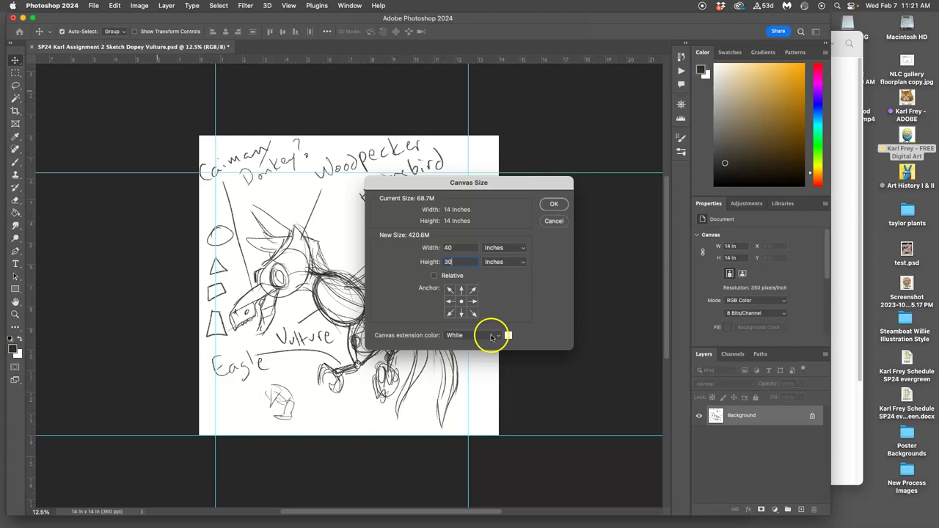
{"action": "left_click", "coordinate": [468, 337]}
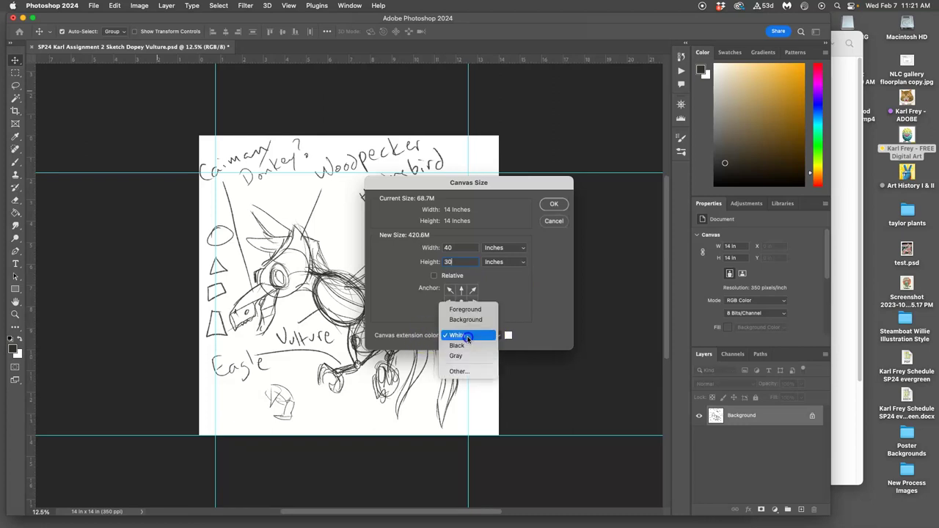
{"action": "left_click", "coordinate": [462, 356]}
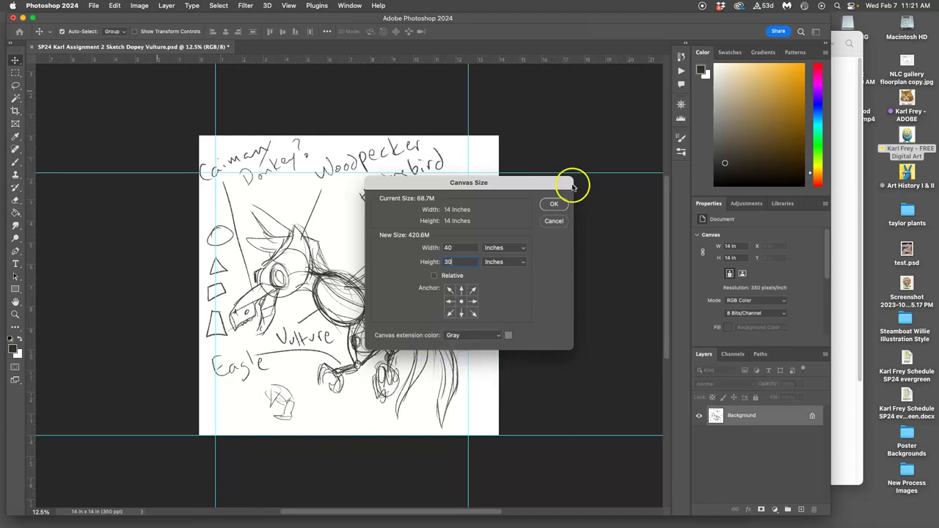
{"action": "left_click", "coordinate": [556, 206]}
{"action": "key", "text": "super+0"}
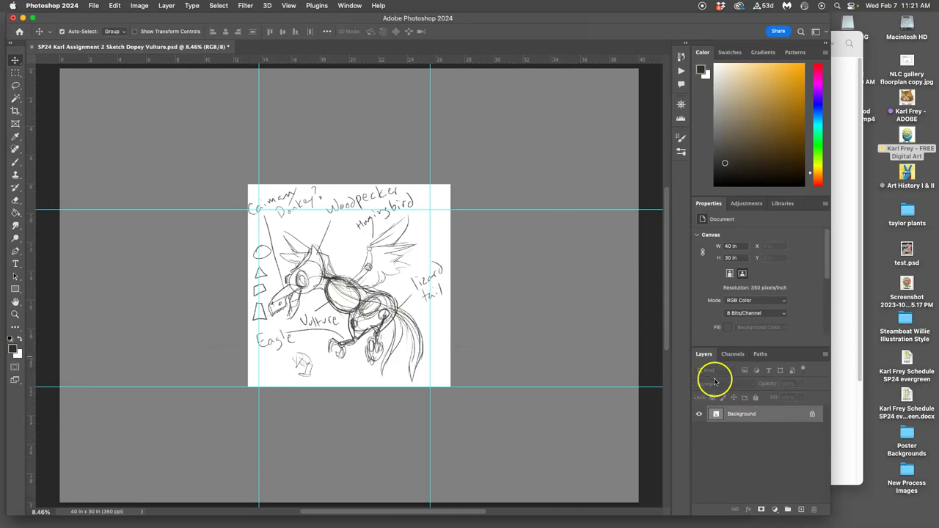
Marquee-select the guide-framed sketch and copy it to a new Layer 1 with Cmd+J, checking the result
{"action": "left_click", "coordinate": [15, 73]}
{"action": "left_click_drag", "start_coordinate": [258, 209], "coordinate": [429, 387]}
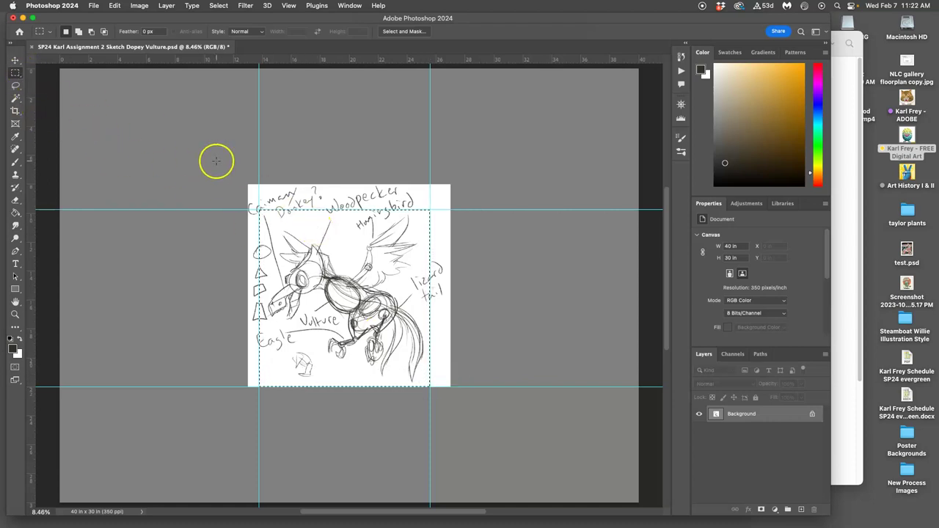
{"action": "key", "text": "super+j"}
{"action": "left_click", "coordinate": [698, 430]}
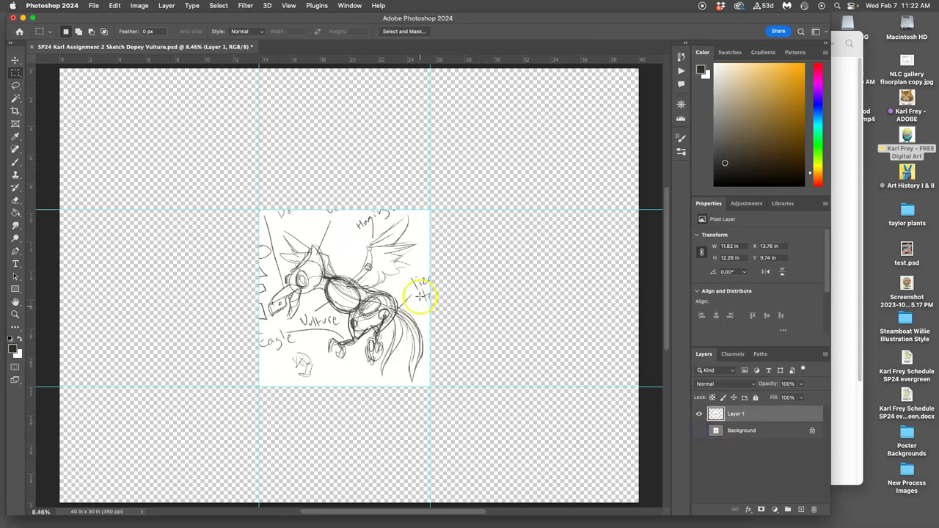
{"action": "left_click", "coordinate": [699, 431]}
{"action": "left_click", "coordinate": [752, 431]}
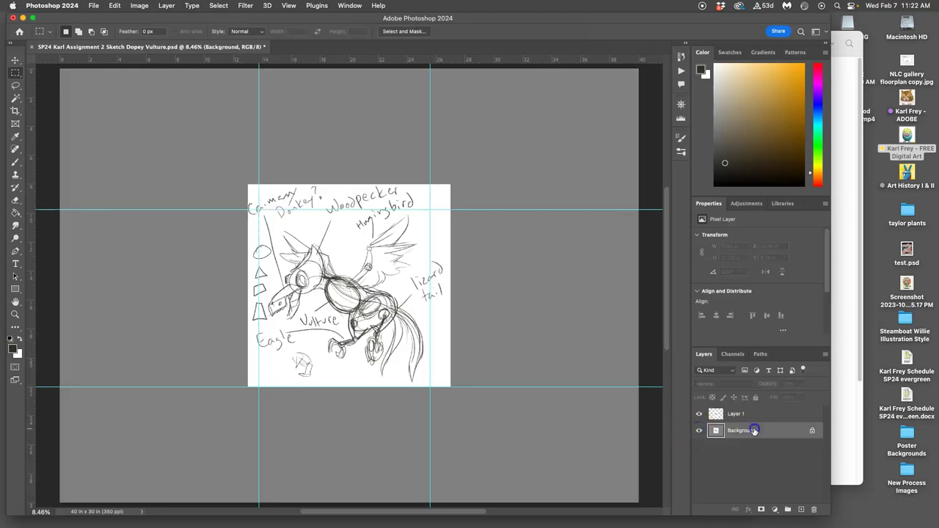
Start an Edit > Fill on the Background and bring up the Contents choices
{"action": "left_click", "coordinate": [115, 5]}
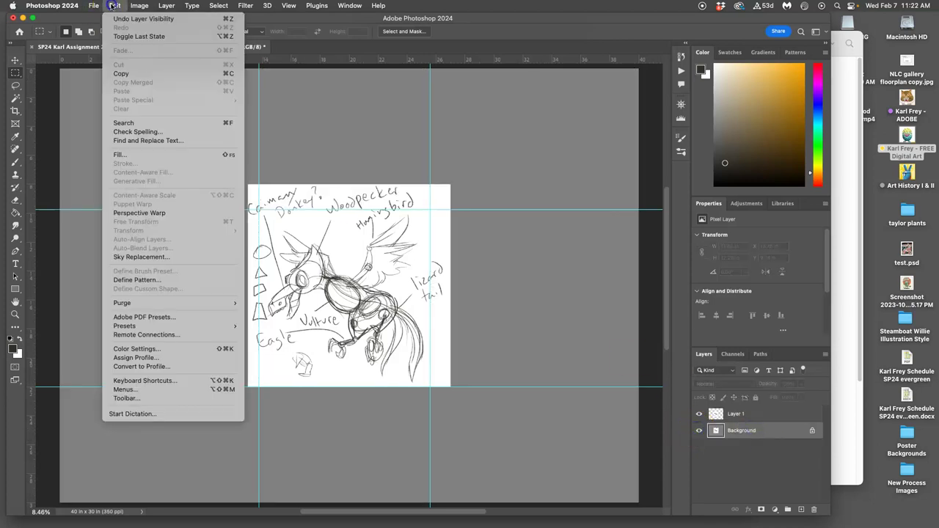
{"action": "left_click", "coordinate": [147, 157]}
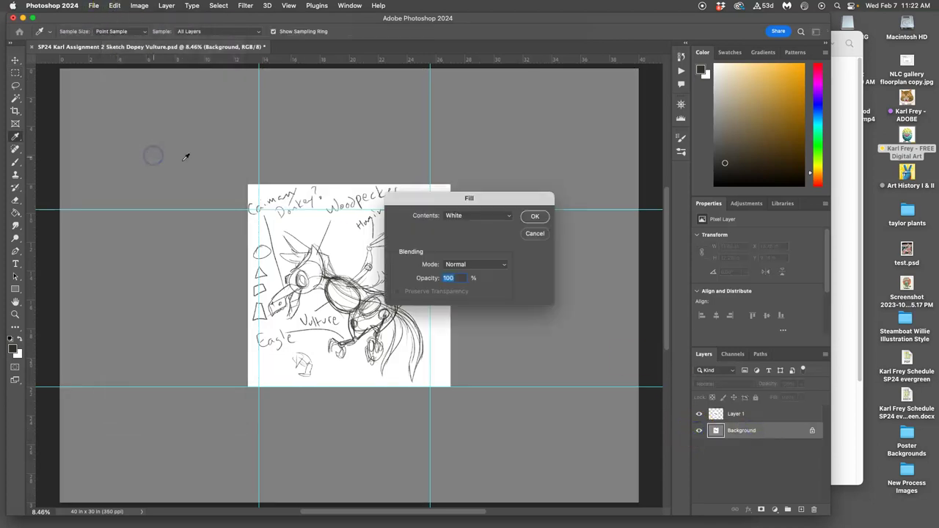
{"action": "left_click", "coordinate": [452, 216]}
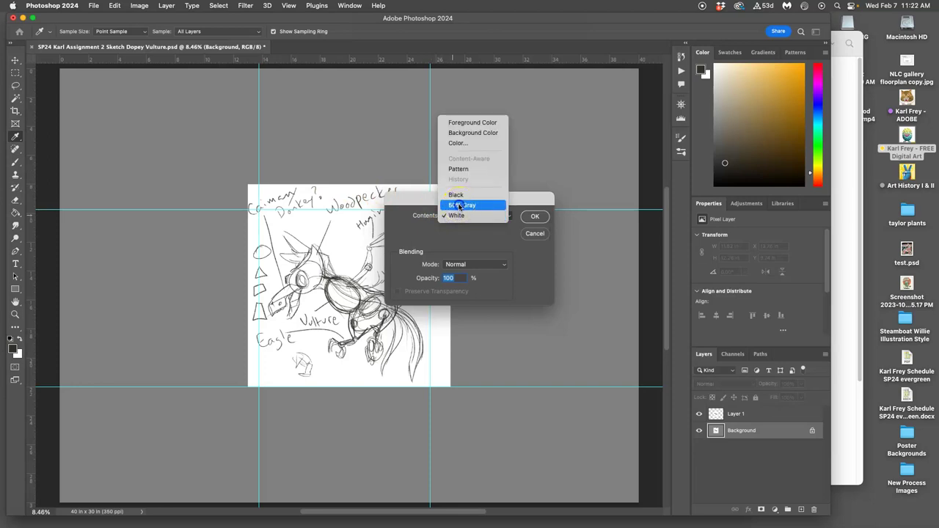
Fill the Background with 50% Gray and toggle the sketch layer to compare
{"action": "left_click", "coordinate": [462, 202]}
{"action": "left_click", "coordinate": [528, 218]}
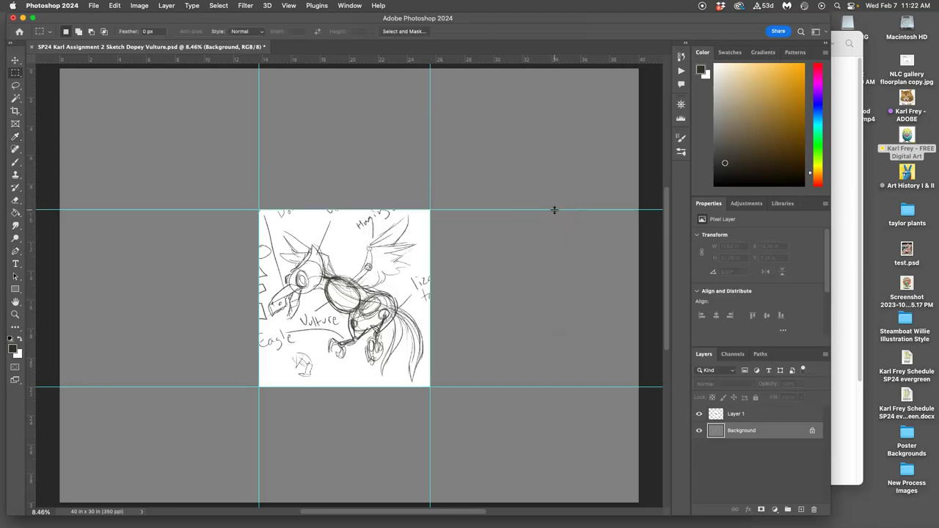
{"action": "left_click", "coordinate": [699, 414]}
{"action": "left_click", "coordinate": [700, 413]}
{"action": "left_click", "coordinate": [700, 414]}
{"action": "left_click", "coordinate": [701, 414]}
Lock Layer 1, convert the Background into Layer 0, and bring the reference assets folder forward
{"action": "left_click", "coordinate": [748, 417]}
{"action": "left_click", "coordinate": [755, 397]}
{"action": "left_click", "coordinate": [759, 426]}
{"action": "double_click", "coordinate": [755, 430]}
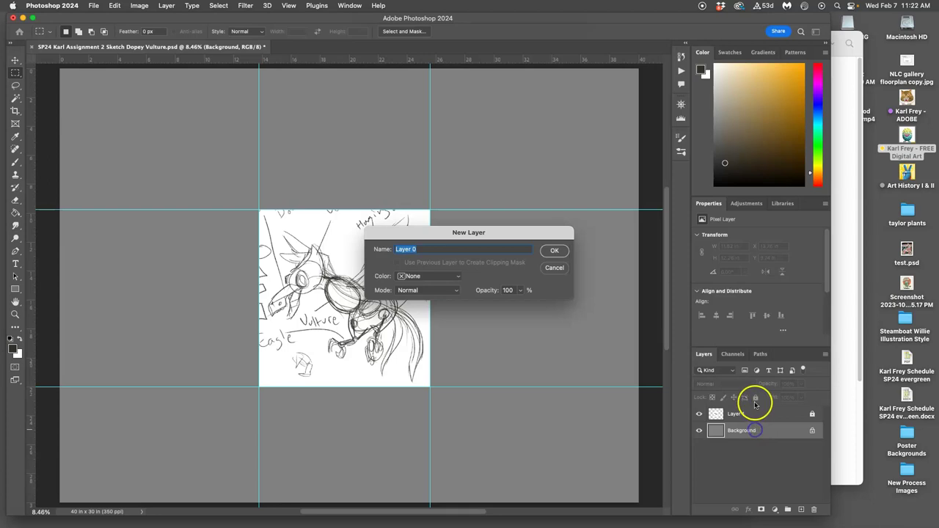
{"action": "left_click", "coordinate": [554, 253]}
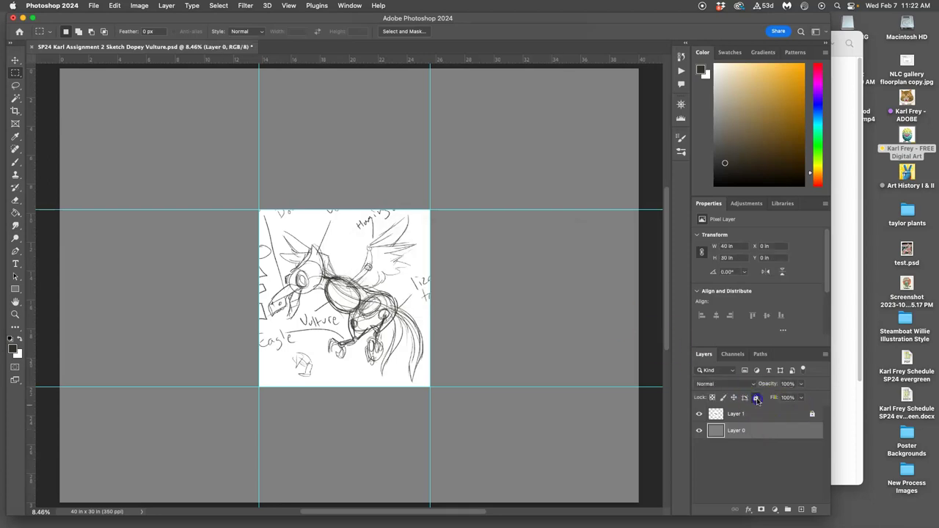
{"action": "left_click", "coordinate": [760, 414]}
{"action": "left_click", "coordinate": [850, 377]}
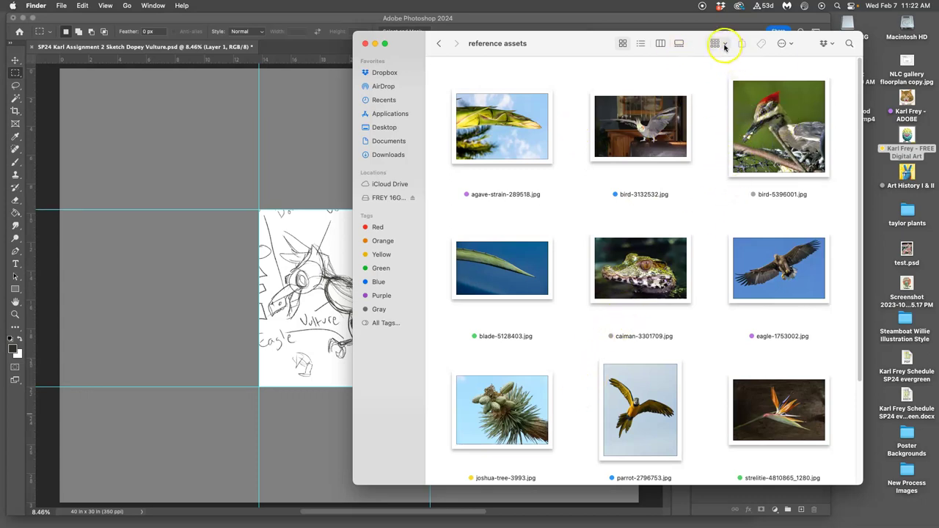
Group the reference images by tags and retag agave-strain-289518.jpg from Purple to Green
{"action": "left_click", "coordinate": [717, 43]}
{"action": "left_click", "coordinate": [729, 164]}
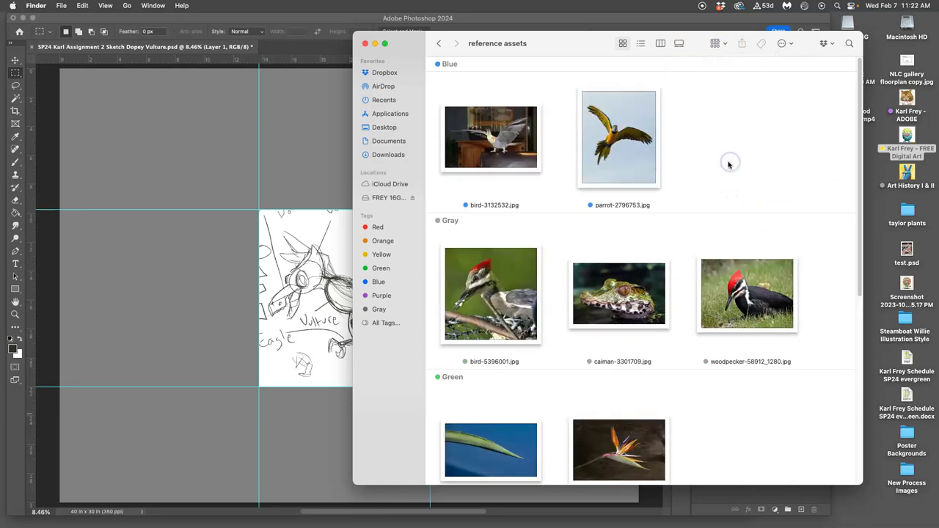
{"action": "scroll", "coordinate": [574, 286], "scroll_direction": "down", "scroll_amount": 2}
{"action": "scroll", "coordinate": [574, 288], "scroll_direction": "down", "scroll_amount": 2}
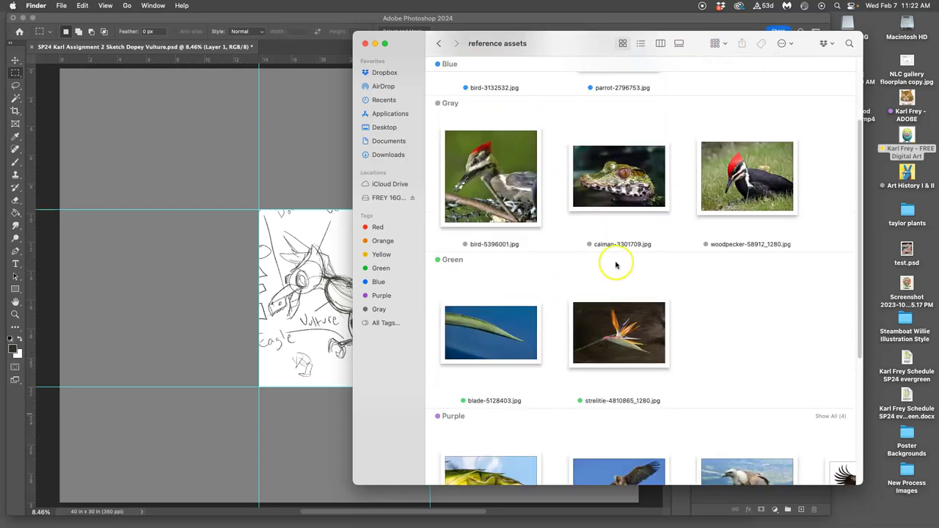
{"action": "scroll", "coordinate": [538, 293], "scroll_direction": "down", "scroll_amount": 4}
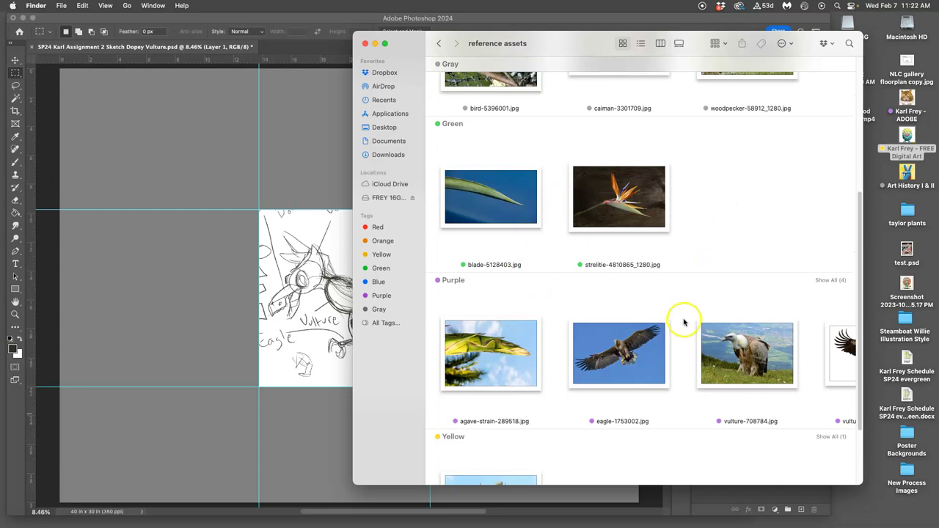
{"action": "scroll", "coordinate": [733, 301], "scroll_direction": "up", "scroll_amount": 6}
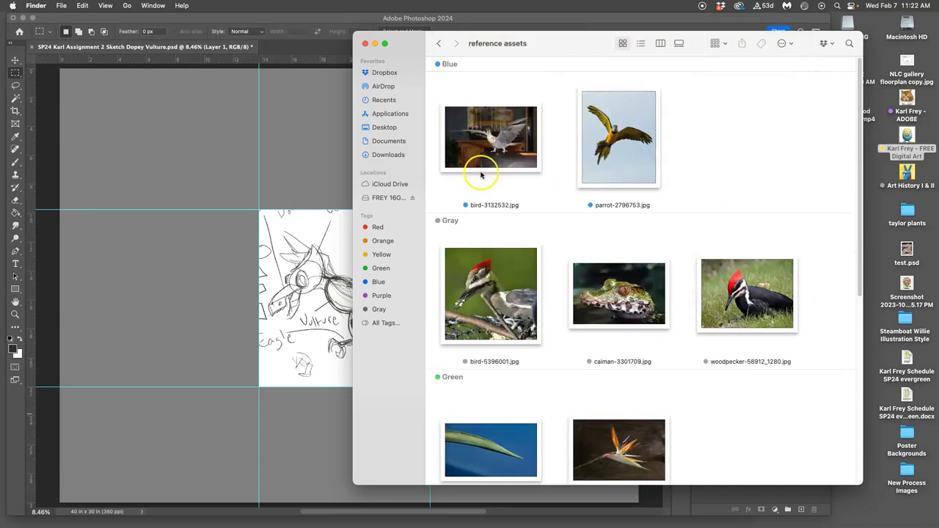
{"action": "scroll", "coordinate": [730, 290], "scroll_direction": "down", "scroll_amount": 3}
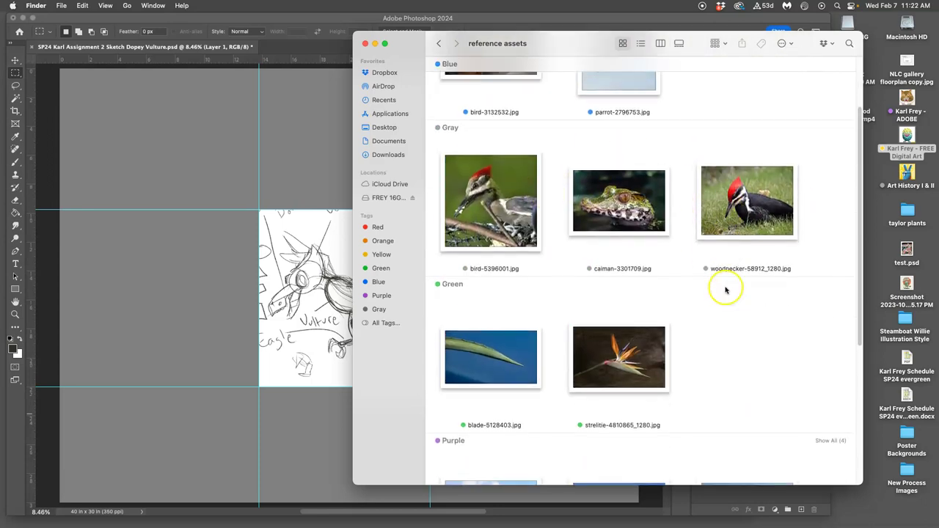
{"action": "scroll", "coordinate": [601, 294], "scroll_direction": "down", "scroll_amount": 4}
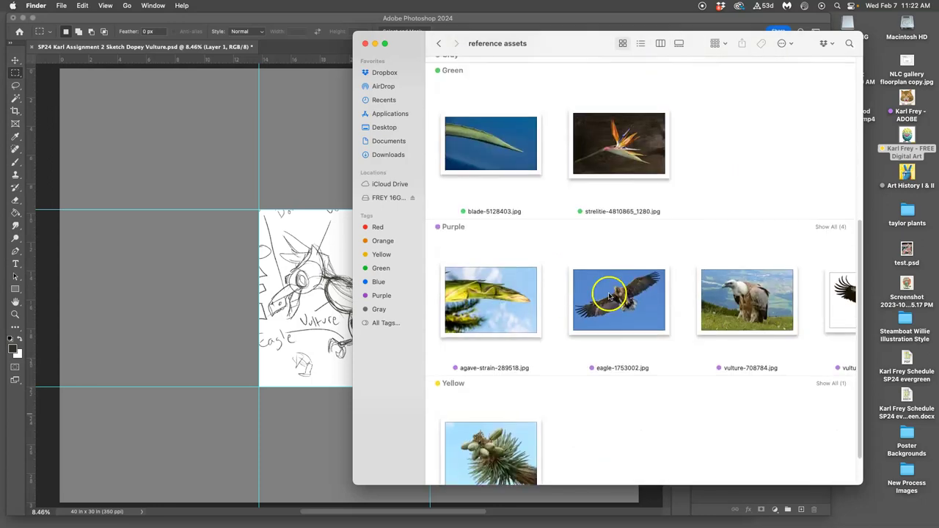
{"action": "right_click", "coordinate": [478, 288]}
{"action": "left_click", "coordinate": [522, 431]}
{"action": "right_click", "coordinate": [491, 279]}
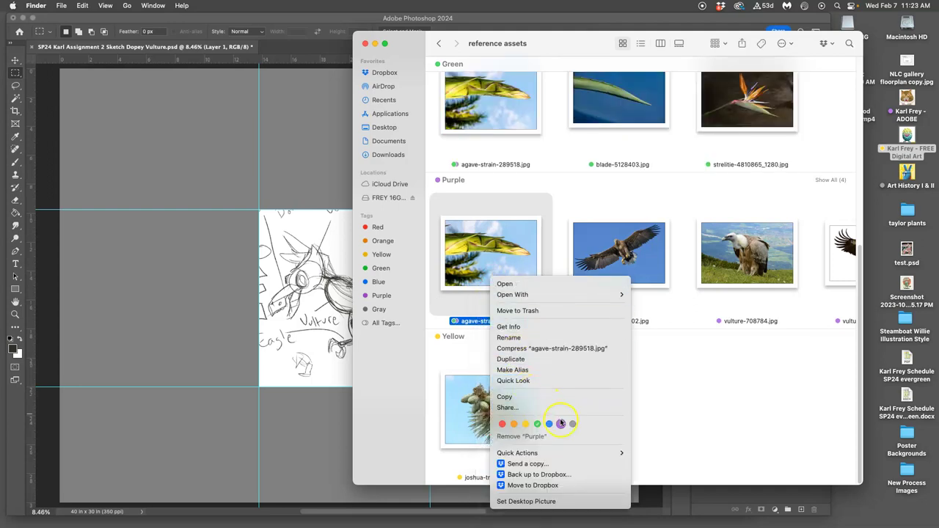
{"action": "left_click", "coordinate": [561, 424]}
Drag woodpecker-58912_1280.jpg from Finder onto the Photoshop canvas
{"action": "scroll", "coordinate": [592, 210], "scroll_direction": "up", "scroll_amount": 3}
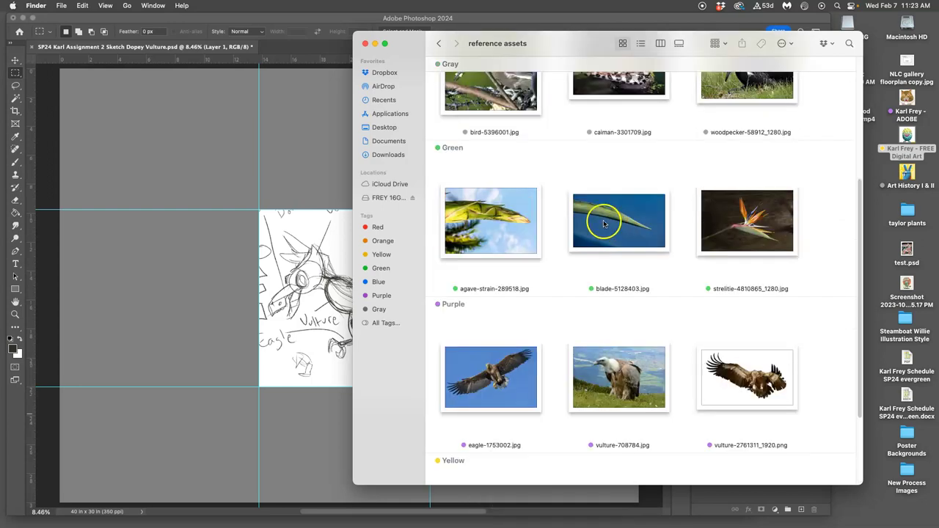
{"action": "scroll", "coordinate": [665, 271], "scroll_direction": "down", "scroll_amount": 2}
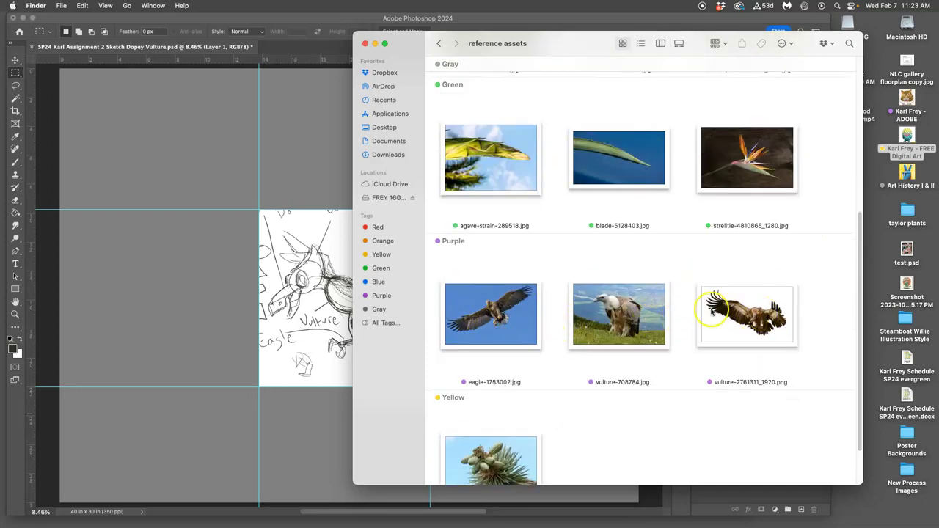
{"action": "scroll", "coordinate": [605, 314], "scroll_direction": "down", "scroll_amount": 2}
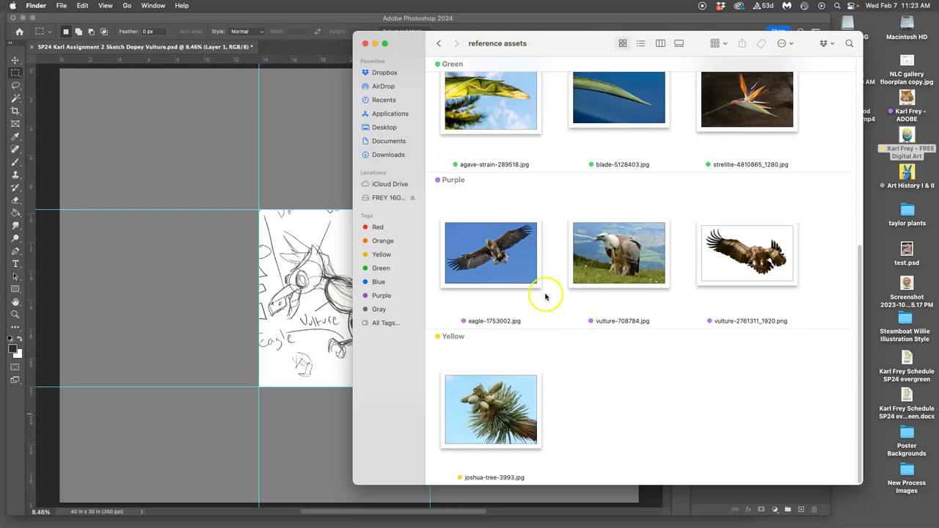
{"action": "scroll", "coordinate": [546, 290], "scroll_direction": "up", "scroll_amount": 6}
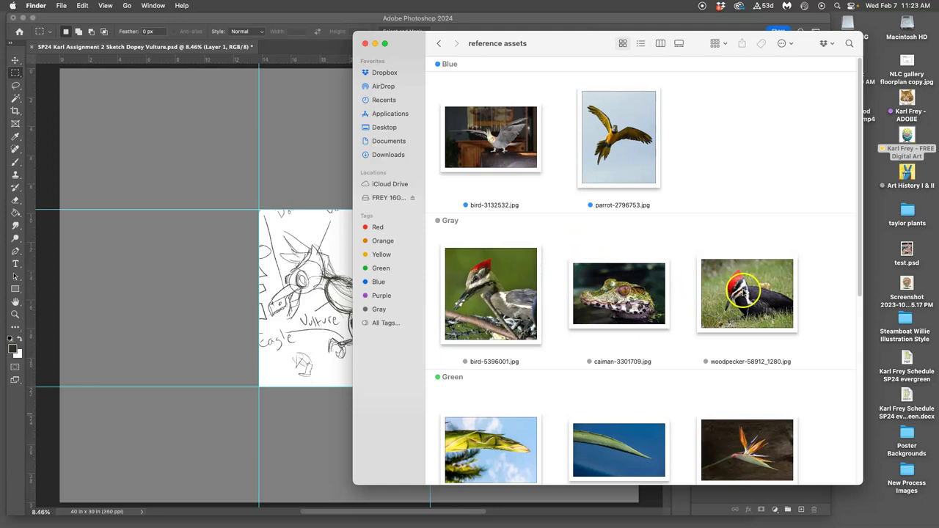
{"action": "left_click", "coordinate": [742, 292]}
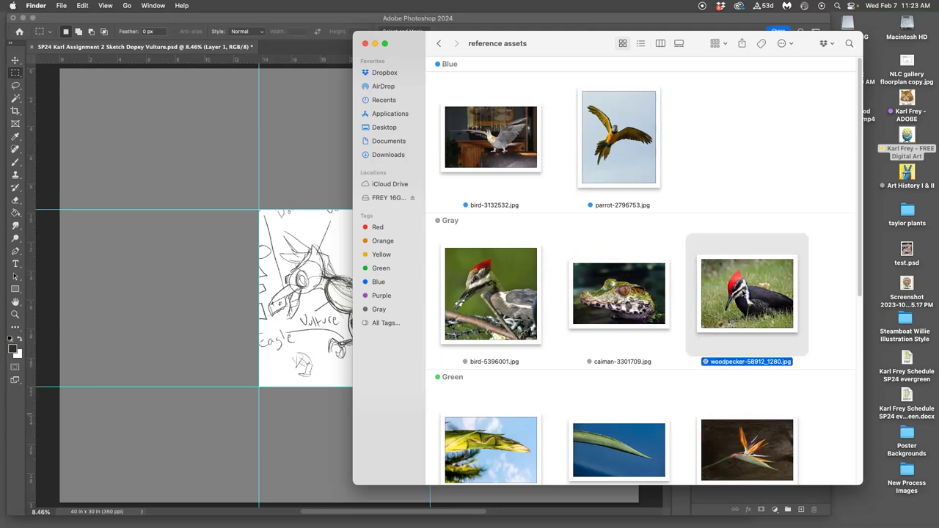
{"action": "left_click_drag", "start_coordinate": [741, 291], "coordinate": [192, 159]}
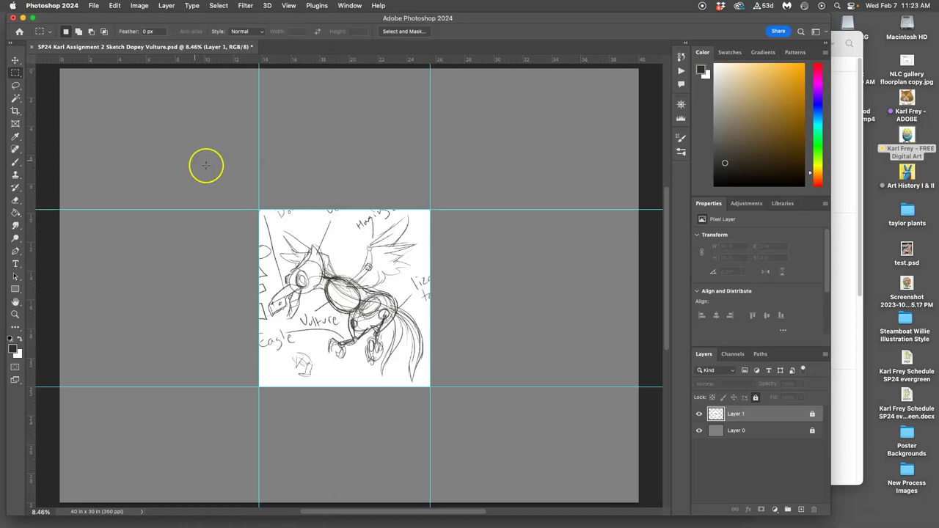
Position the placed woodpecker photo at the canvas upper left and commit it
{"action": "left_click_drag", "start_coordinate": [206, 165], "coordinate": [203, 164]}
{"action": "left_click_drag", "start_coordinate": [358, 254], "coordinate": [246, 157]}
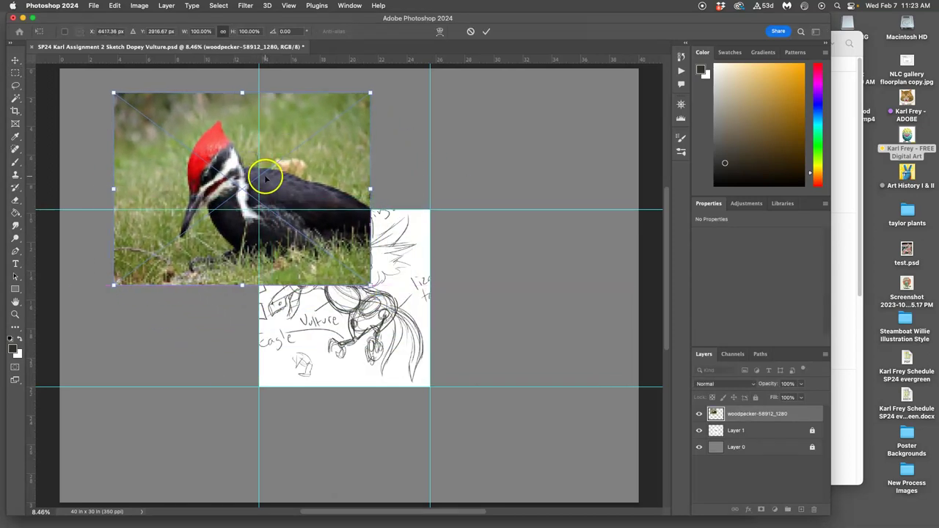
{"action": "key", "text": "Return"}
Lasso the woodpecker's head onto Layer 2, delete the full photo layer, and move the head up-left
{"action": "left_click", "coordinate": [14, 87]}
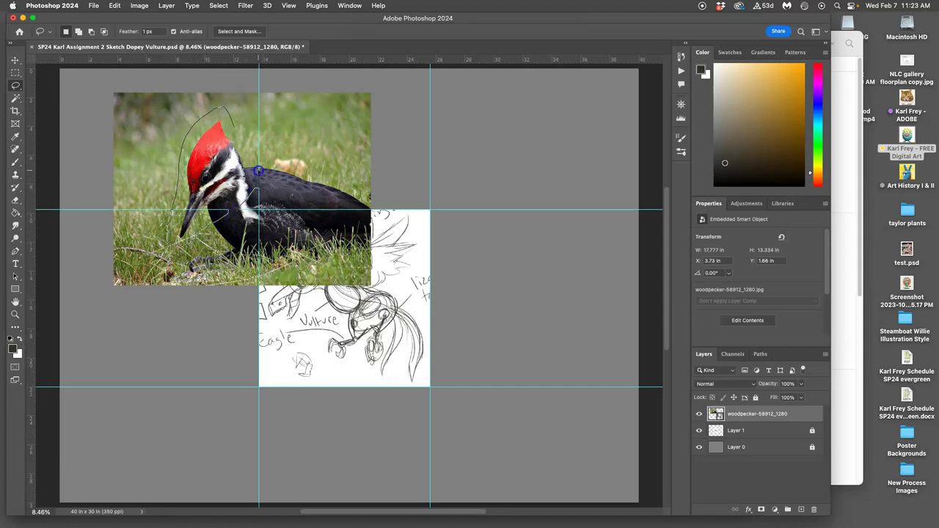
{"action": "left_click_drag", "start_coordinate": [239, 129], "coordinate": [240, 130]}
{"action": "key", "text": "super+j"}
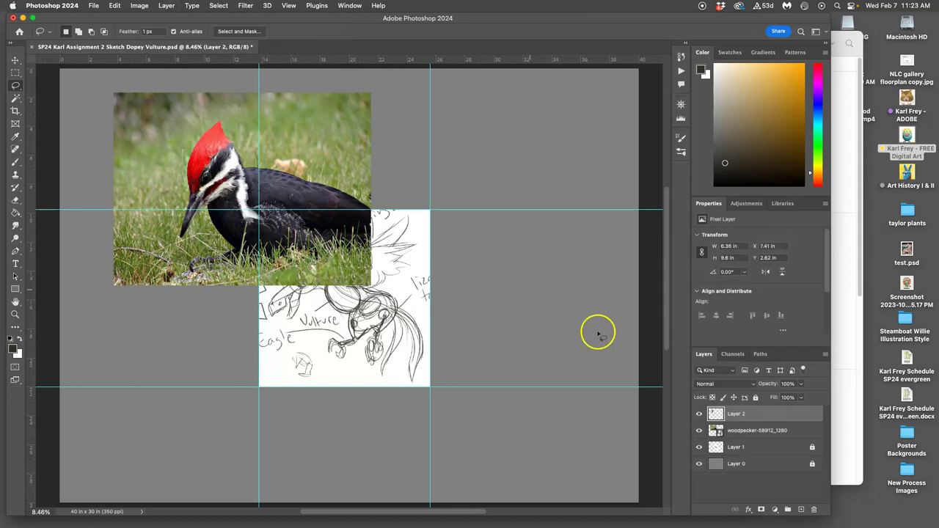
{"action": "left_click", "coordinate": [746, 432]}
{"action": "key", "text": "Delete"}
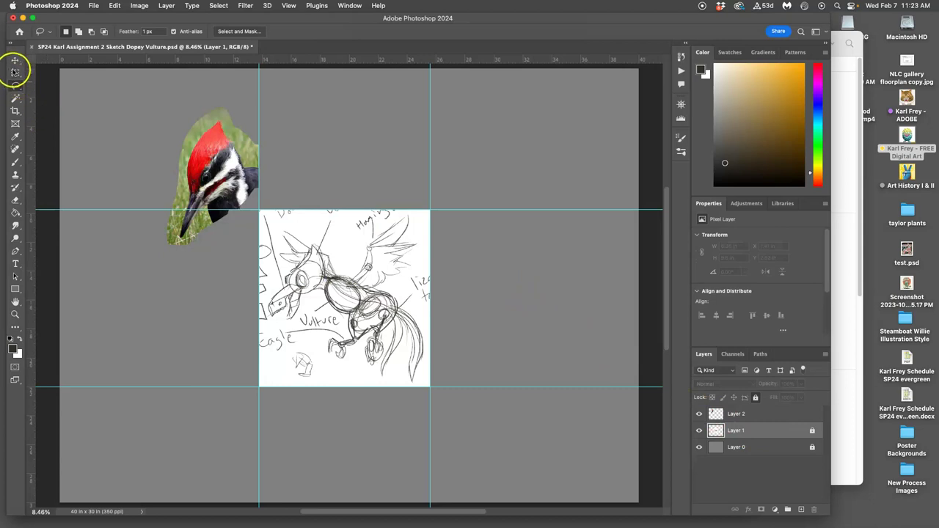
{"action": "left_click", "coordinate": [15, 60]}
{"action": "left_click_drag", "start_coordinate": [211, 173], "coordinate": [181, 154]}
Draw a freehand lasso selection beside the woodpecker head, then clear the selection
{"action": "scroll", "coordinate": [181, 153], "scroll_direction": "up", "scroll_amount": 5}
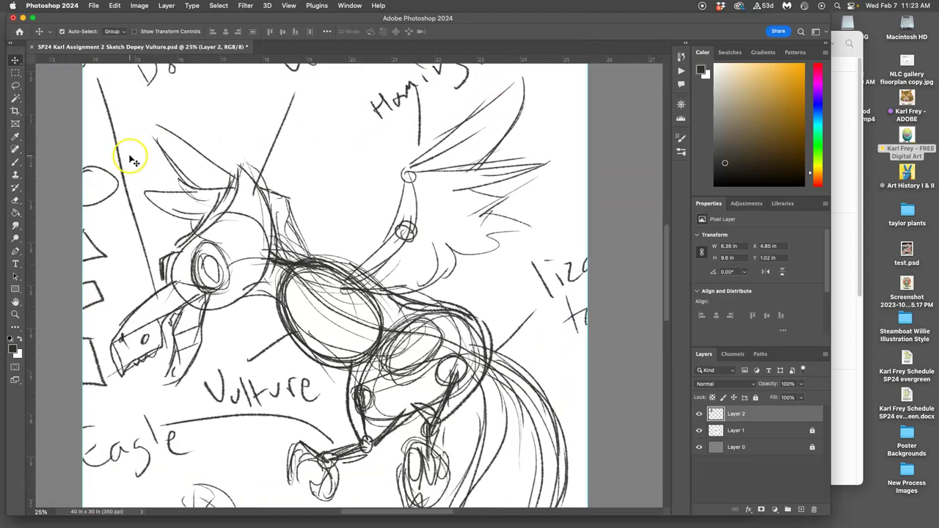
{"action": "scroll", "coordinate": [130, 159], "scroll_direction": "up", "scroll_amount": 10}
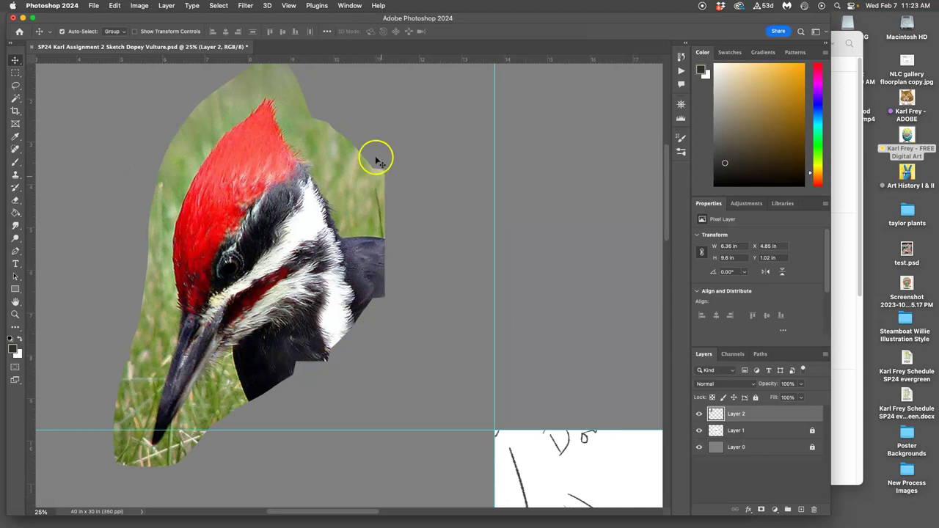
{"action": "left_click", "coordinate": [15, 85]}
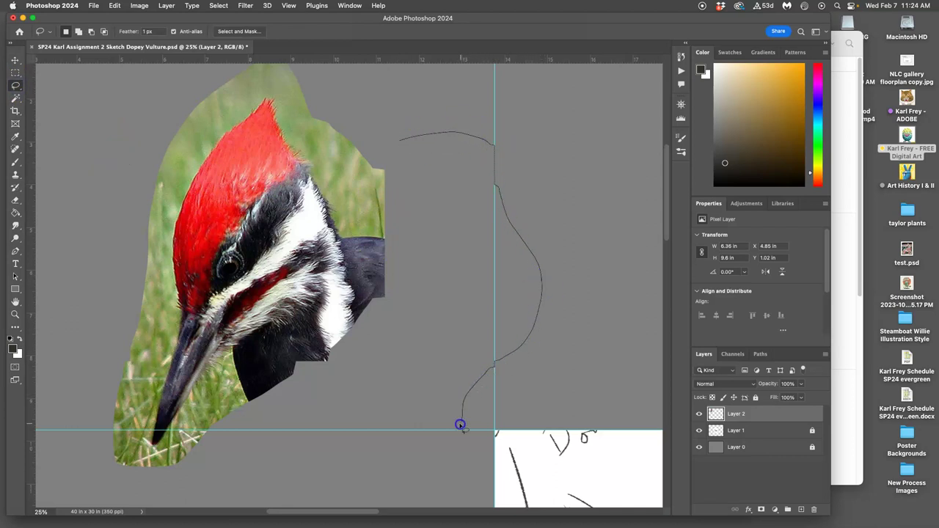
{"action": "mouse_move", "coordinate": [302, 431]}
{"action": "left_mouse_down"}
{"action": "mouse_move", "coordinate": [333, 231]}
{"action": "mouse_move", "coordinate": [375, 132]}
{"action": "left_mouse_up"}
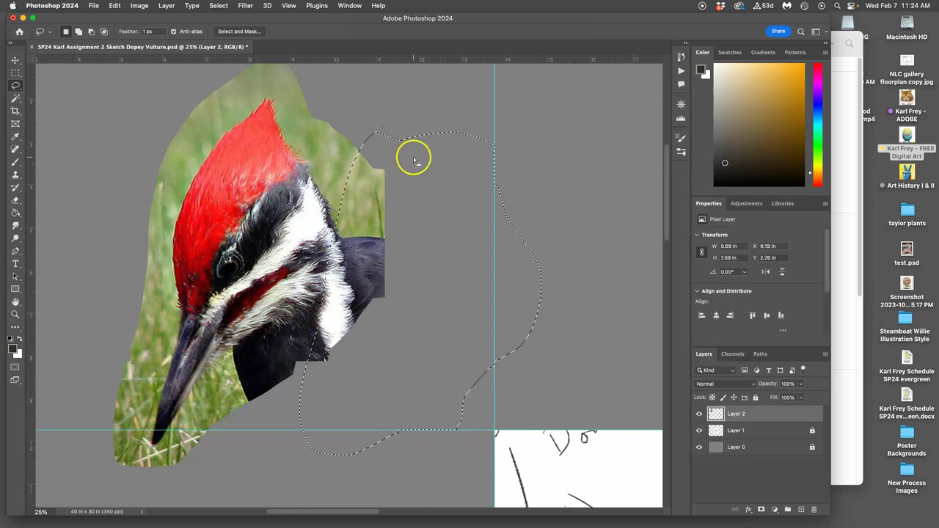
{"action": "left_click", "coordinate": [576, 272]}
Hide the cyan guides with Cmd+; and zoom out to see the whole document
{"action": "key", "text": "super+semicolon"}
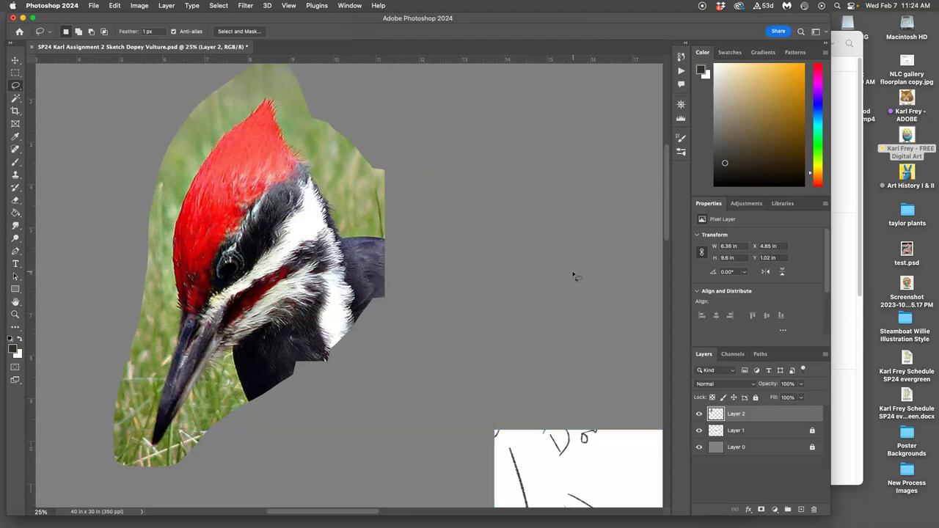
{"action": "key", "text": "super+semicolon"}
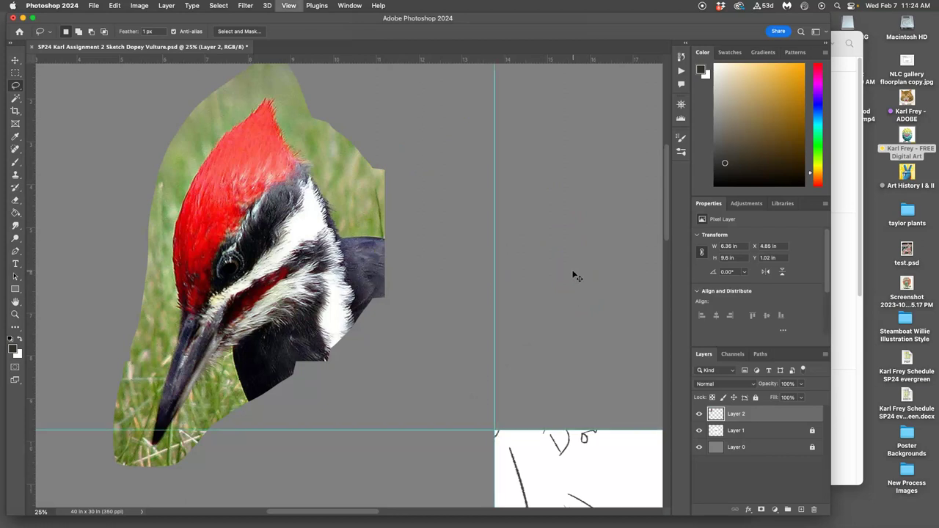
{"action": "key", "text": "super+semicolon"}
{"action": "key", "text": "super+minus"}
{"action": "key", "text": "super+minus"}
{"action": "key", "text": "super+minus"}
{"action": "key", "text": "super+minus"}
{"action": "key", "text": "super+minus"}
{"action": "scroll", "coordinate": [475, 252], "scroll_direction": "right", "scroll_amount": 3}
{"action": "scroll", "coordinate": [475, 248], "scroll_direction": "down", "scroll_amount": 2}
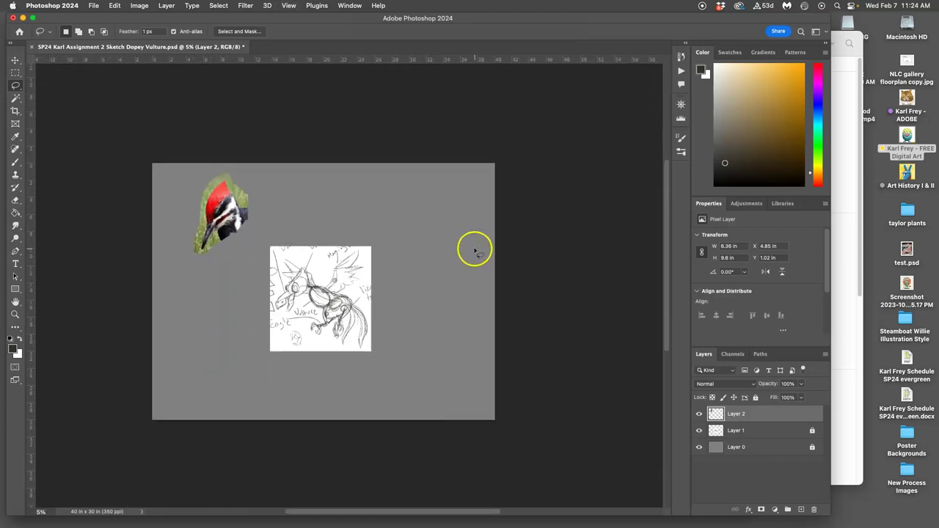
Place bird-5396001.jpg from the reference assets folder onto the canvas
{"action": "left_click", "coordinate": [840, 254]}
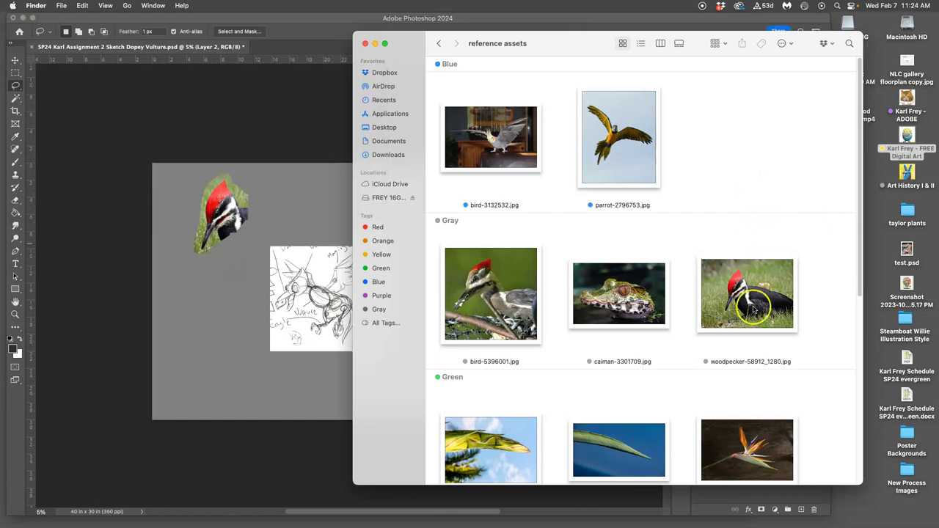
{"action": "mouse_move", "coordinate": [503, 300]}
{"action": "left_mouse_down"}
{"action": "mouse_move", "coordinate": [268, 339]}
{"action": "mouse_move", "coordinate": [224, 334]}
{"action": "mouse_move", "coordinate": [228, 313]}
{"action": "mouse_move", "coordinate": [284, 310]}
{"action": "mouse_move", "coordinate": [285, 244]}
{"action": "left_mouse_up"}
{"action": "key", "text": "Return"}
Lasso the second woodpecker's head onto Layer 3 and delete the full bird photo layer
{"action": "key", "text": "l"}
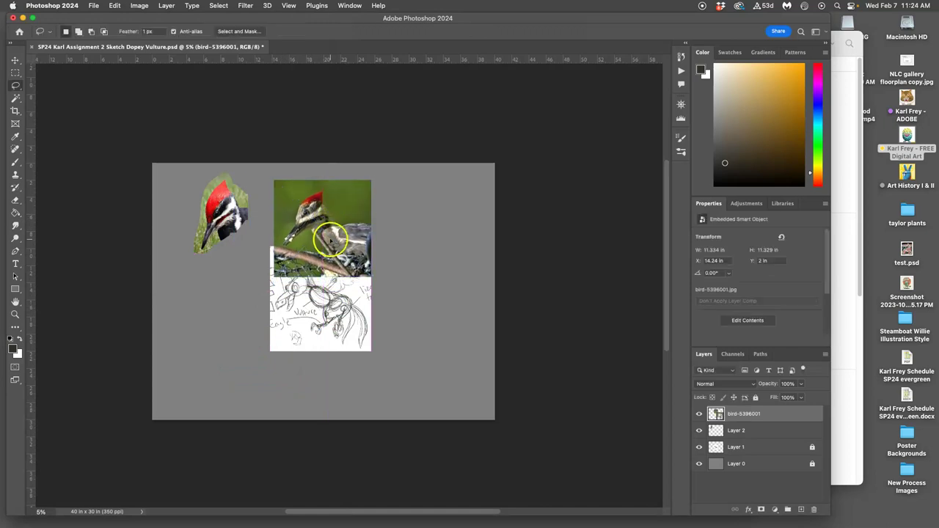
{"action": "scroll", "coordinate": [330, 236], "scroll_direction": "up", "scroll_amount": 5}
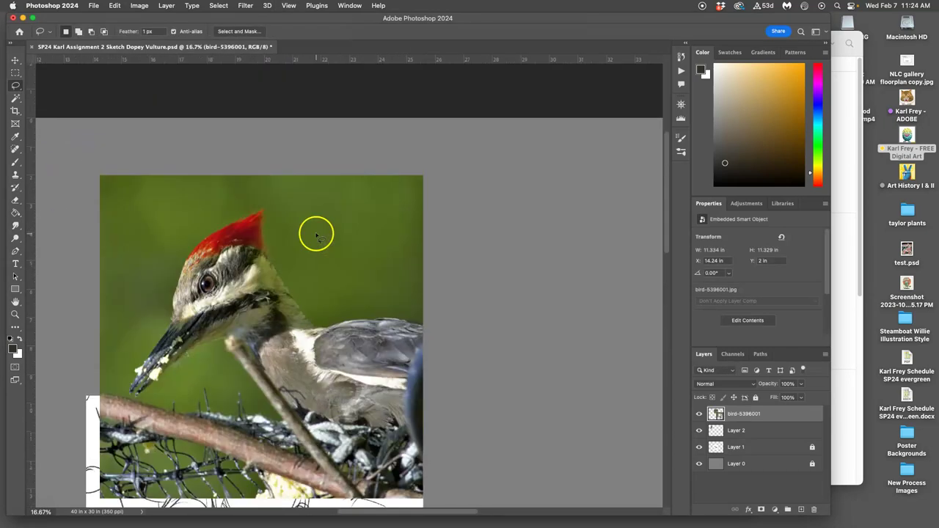
{"action": "scroll", "coordinate": [316, 235], "scroll_direction": "left", "scroll_amount": 10}
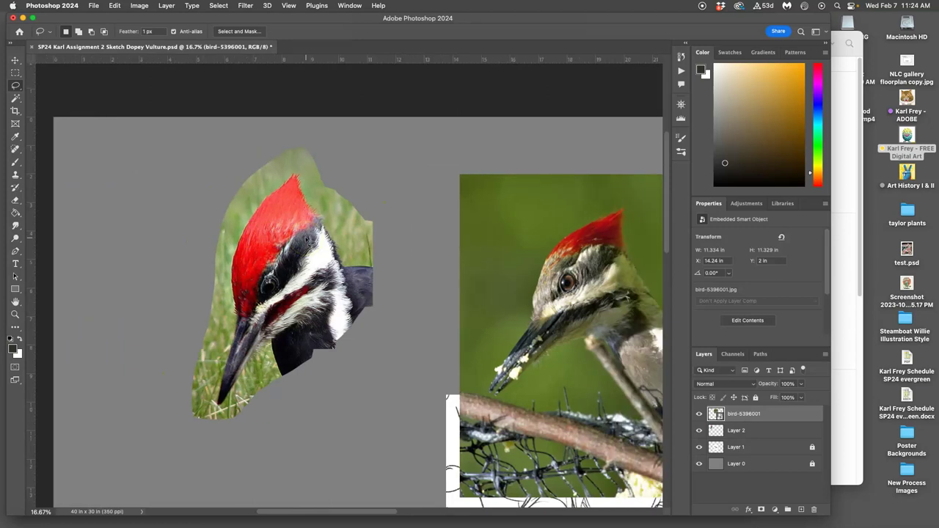
{"action": "scroll", "coordinate": [306, 239], "scroll_direction": "right", "scroll_amount": 5}
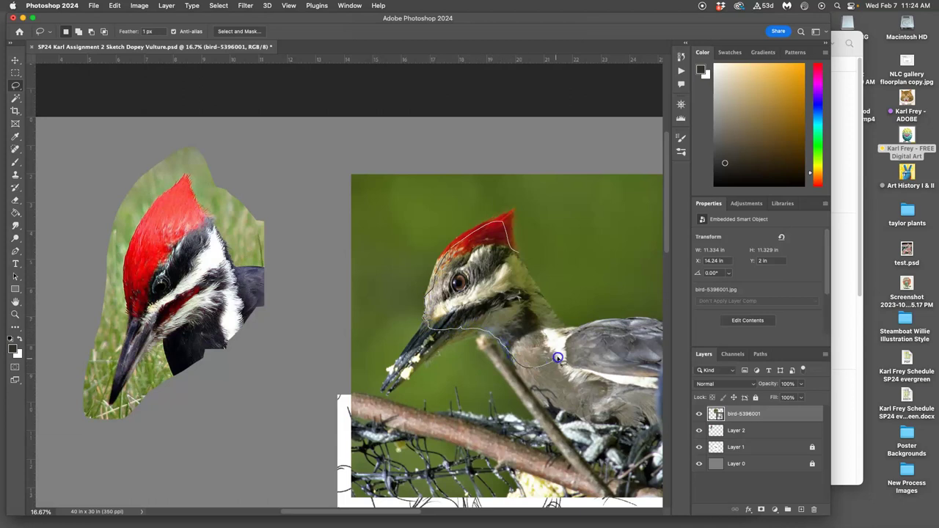
{"action": "left_click_drag", "start_coordinate": [519, 264], "coordinate": [517, 253]}
{"action": "key", "text": "super+j"}
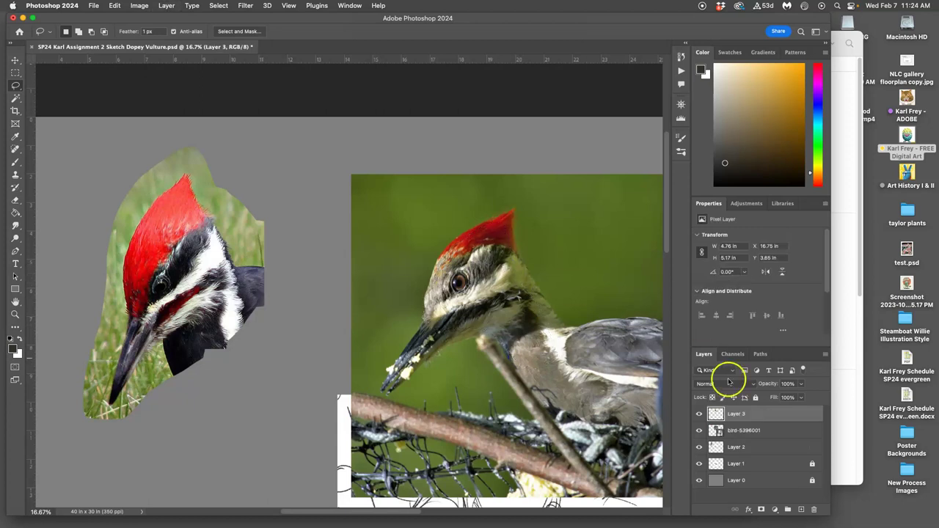
{"action": "left_click", "coordinate": [737, 430]}
{"action": "key", "text": "Delete"}
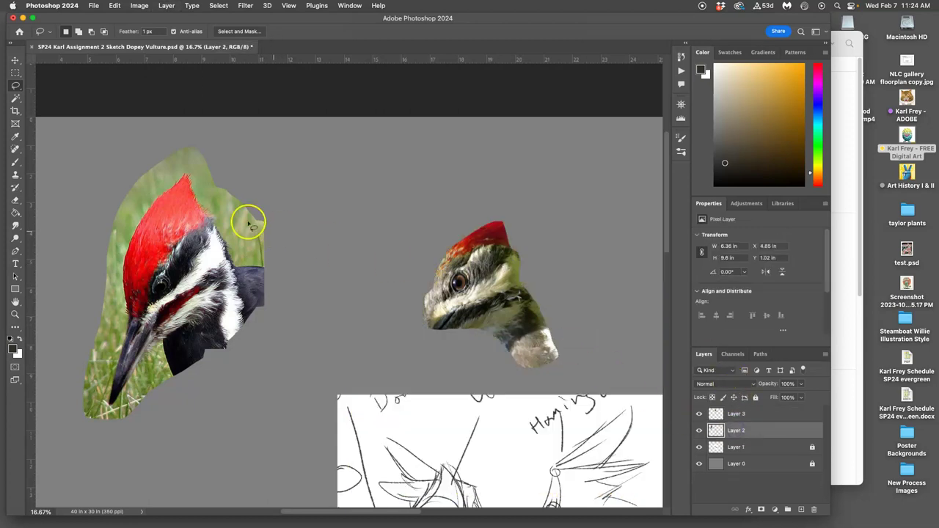
{"action": "left_click", "coordinate": [14, 60]}
Move the small head onto the large woodpecker head, tilted about -13.6°, then bring Finder forward
{"action": "left_click_drag", "start_coordinate": [485, 294], "coordinate": [190, 299]}
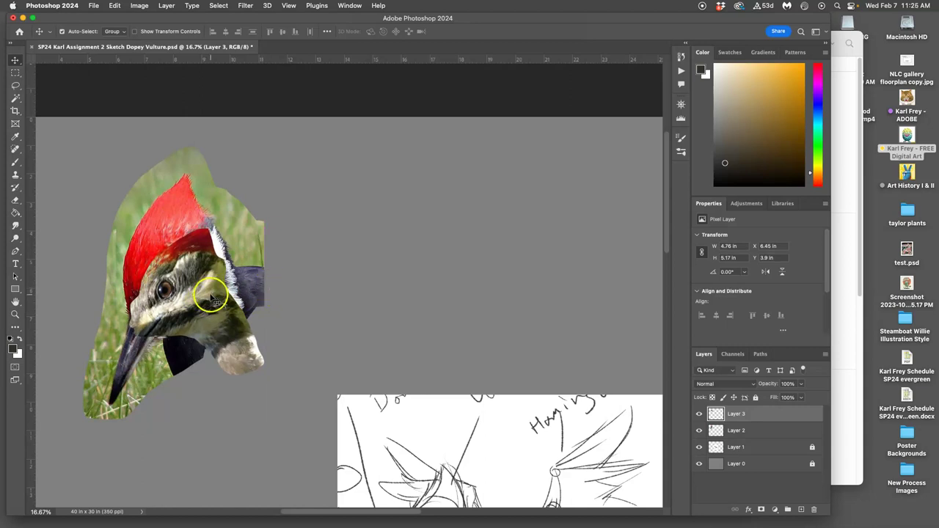
{"action": "mouse_move", "coordinate": [210, 293]}
{"action": "left_mouse_down"}
{"action": "mouse_move", "coordinate": [251, 274]}
{"action": "mouse_move", "coordinate": [214, 291]}
{"action": "left_mouse_up"}
{"action": "key", "text": "super+t"}
{"action": "left_click_drag", "start_coordinate": [289, 216], "coordinate": [270, 198]}
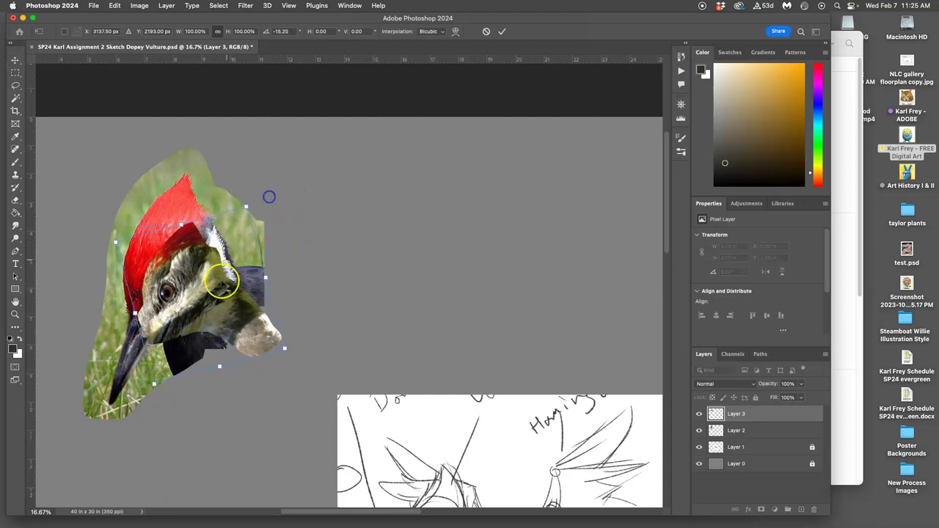
{"action": "left_click_drag", "start_coordinate": [222, 286], "coordinate": [214, 285]}
{"action": "key", "text": "Return"}
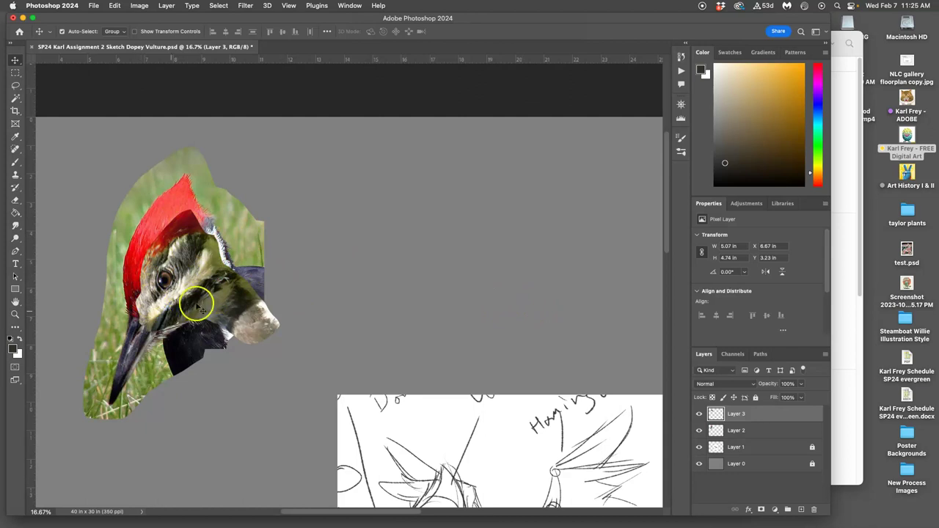
{"action": "left_click", "coordinate": [837, 335]}
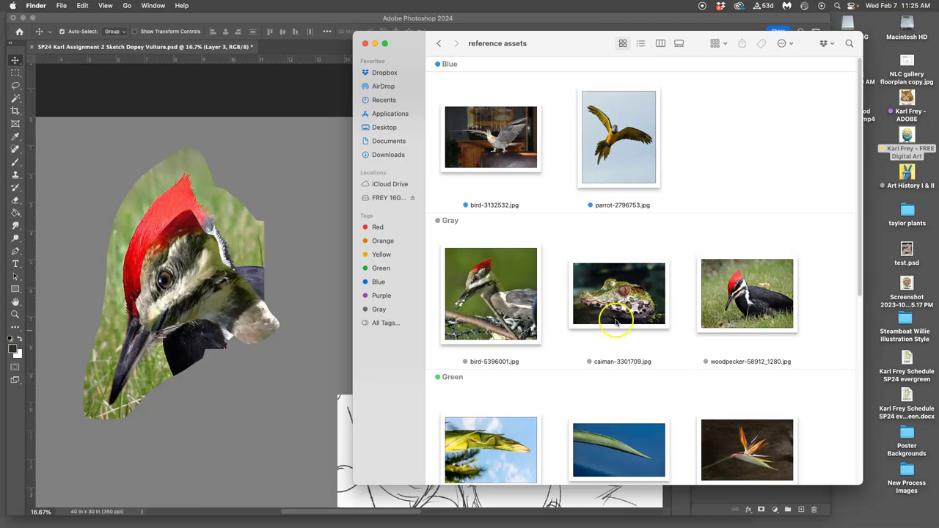
Place caiman-3301709.jpg scaled to about 54.7% and rotated -54.62° over the heads
{"action": "left_click_drag", "start_coordinate": [624, 312], "coordinate": [280, 273]}
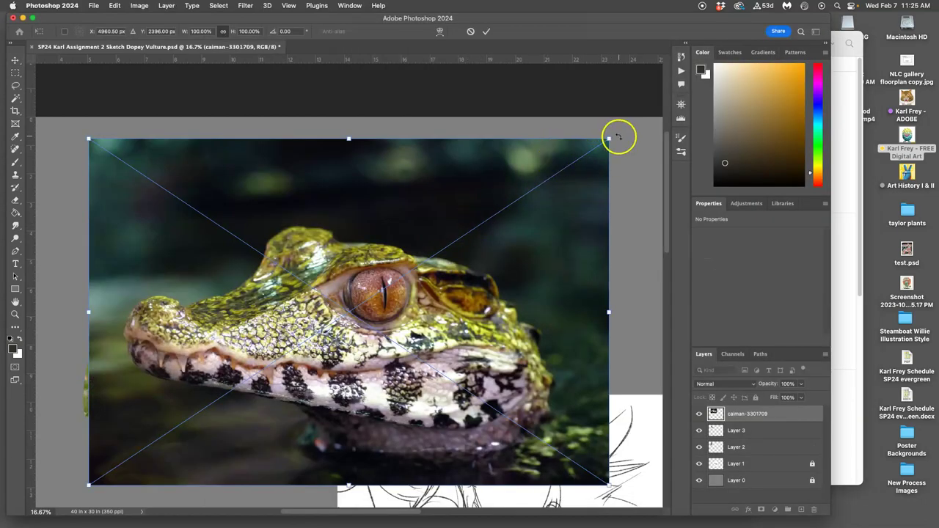
{"action": "left_click_drag", "start_coordinate": [618, 136], "coordinate": [430, 130]}
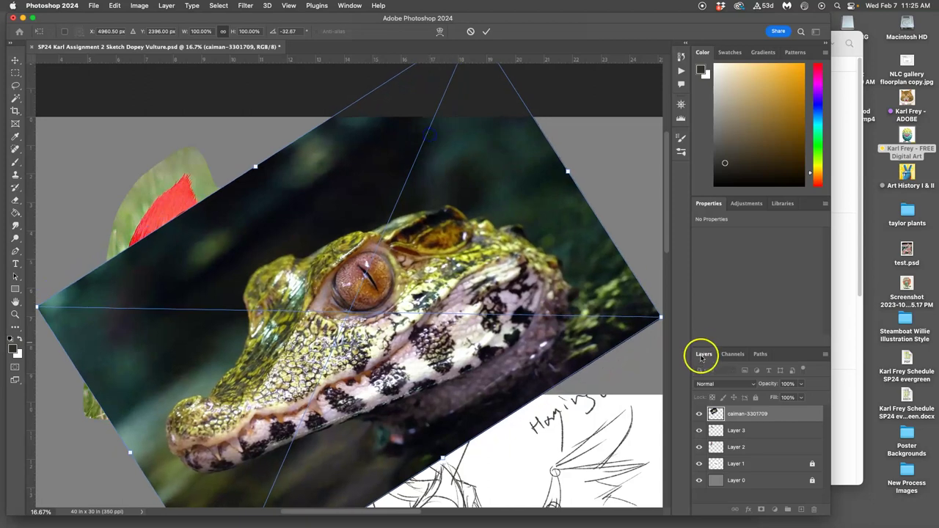
{"action": "left_click_drag", "start_coordinate": [658, 315], "coordinate": [341, 191]}
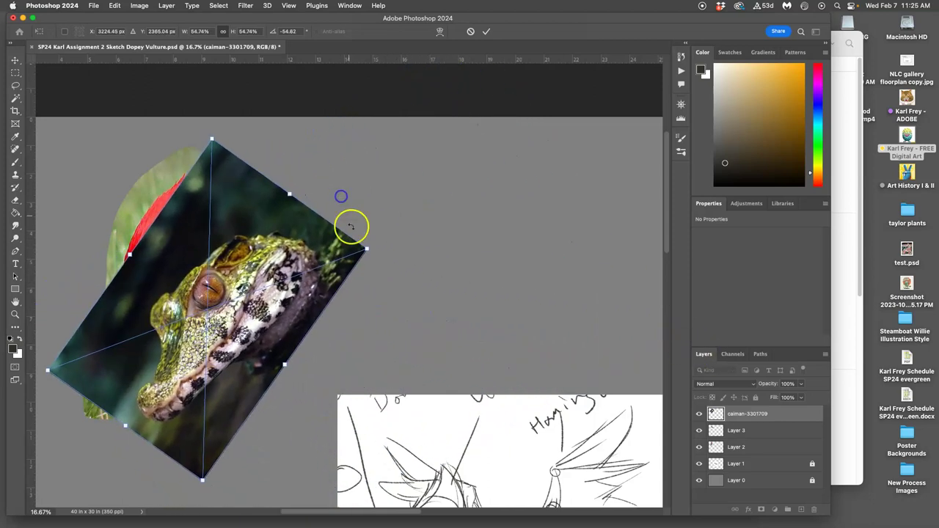
{"action": "left_click_drag", "start_coordinate": [348, 237], "coordinate": [245, 258]}
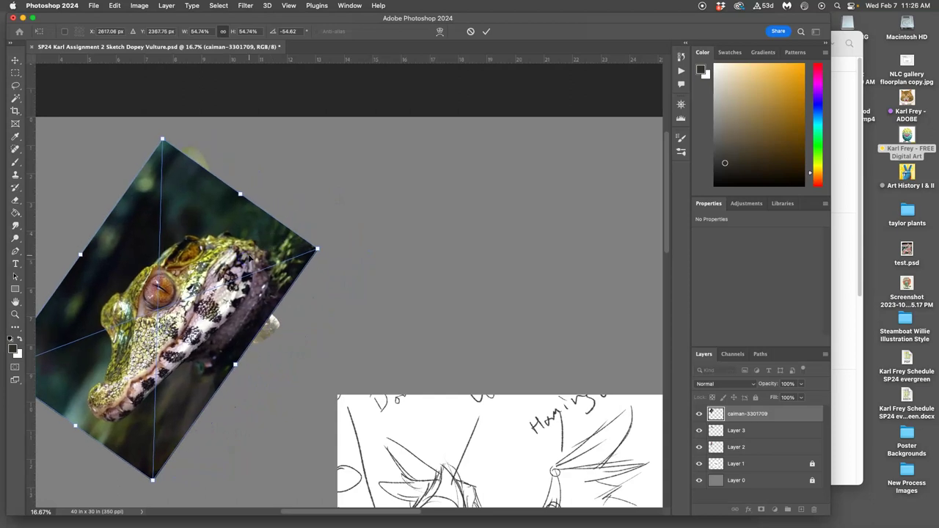
{"action": "key", "text": "Return"}
{"action": "left_click", "coordinate": [14, 86]}
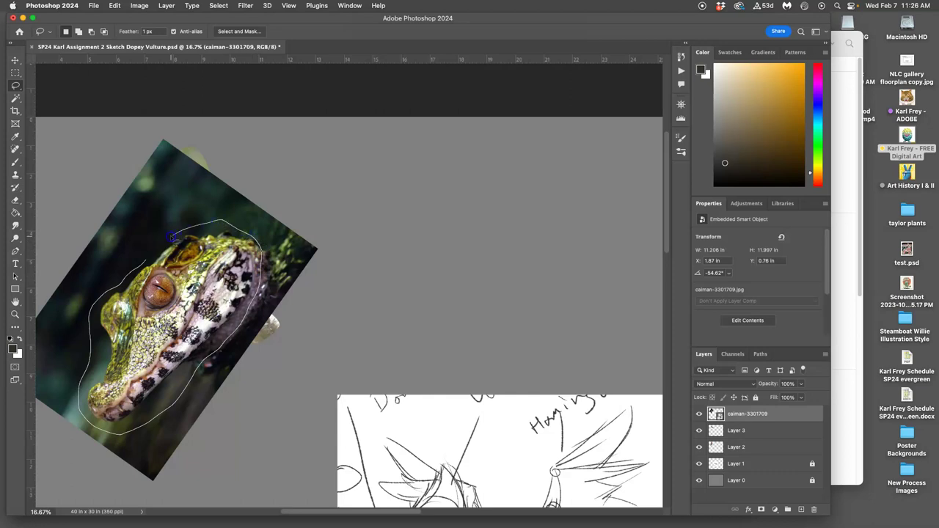
Lasso the caiman's head onto Layer 4 and delete the original caiman photo layer
{"action": "left_click_drag", "start_coordinate": [165, 241], "coordinate": [154, 260]}
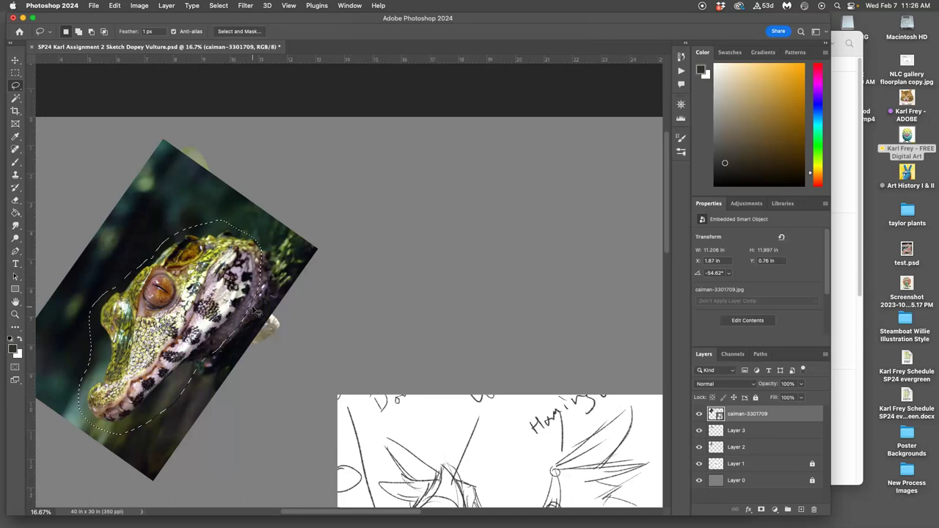
{"action": "key", "text": "super+j"}
{"action": "left_click", "coordinate": [775, 427]}
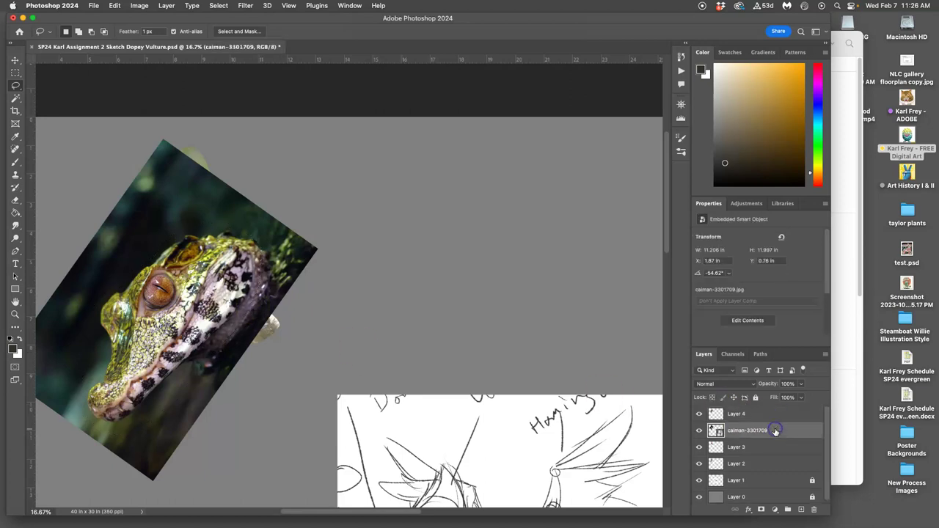
{"action": "key", "text": "BackSpace"}
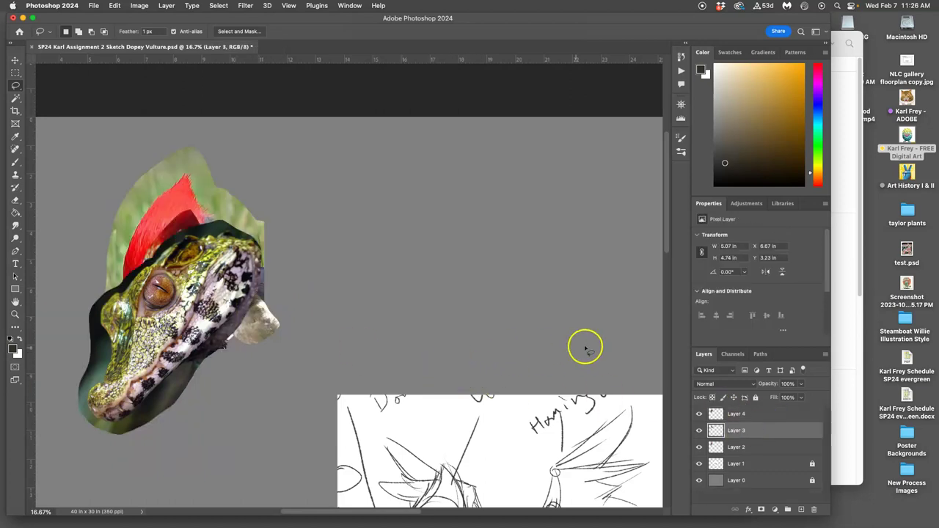
Lower the opacity of the caiman head on Layer 4 to make it semi-transparent
{"action": "left_click", "coordinate": [801, 383]}
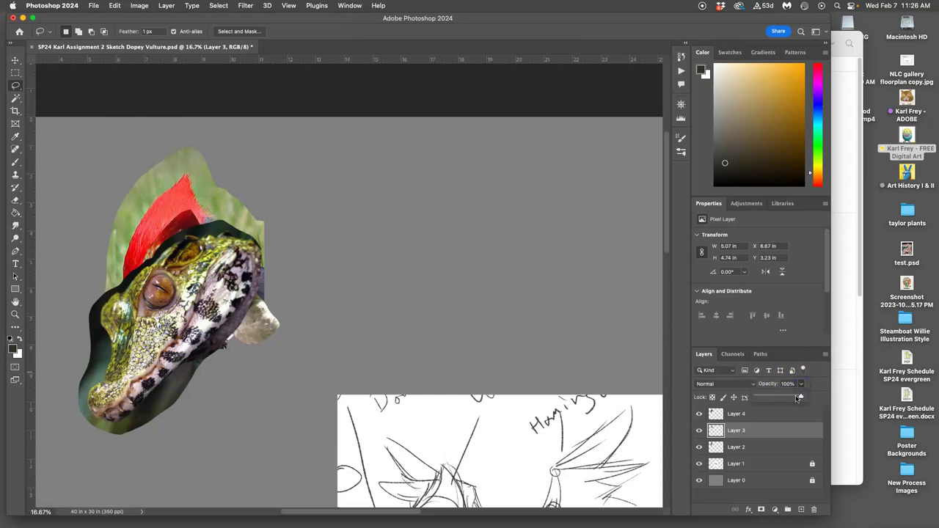
{"action": "mouse_move", "coordinate": [788, 398]}
{"action": "left_mouse_down"}
{"action": "mouse_move", "coordinate": [809, 397]}
{"action": "mouse_move", "coordinate": [784, 398]}
{"action": "left_mouse_up"}
{"action": "left_click", "coordinate": [786, 414]}
{"action": "left_click", "coordinate": [801, 384]}
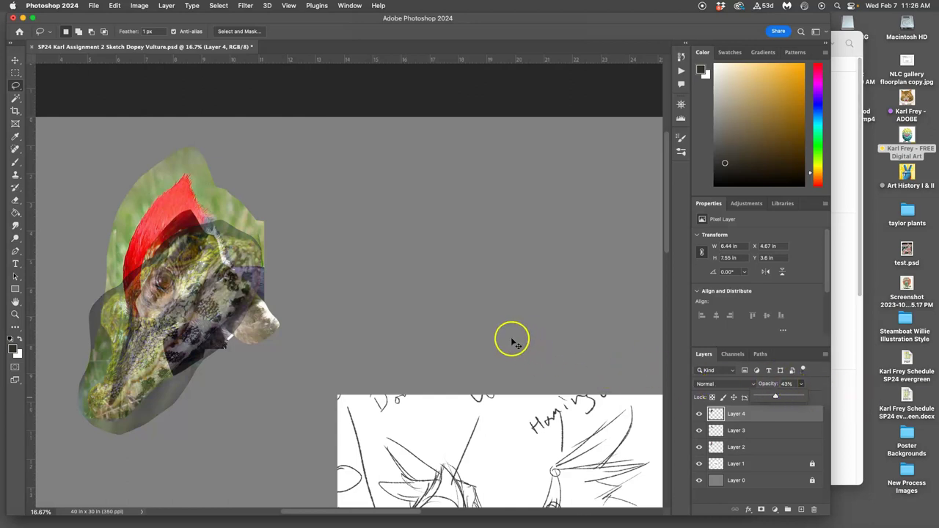
Scale the caiman head to about 81% and tilt it -5.82° over the red crest
{"action": "key", "text": "ctrl+t"}
{"action": "left_click_drag", "start_coordinate": [262, 218], "coordinate": [242, 252]}
{"action": "mouse_move", "coordinate": [213, 301]}
{"action": "left_mouse_down"}
{"action": "mouse_move", "coordinate": [197, 315]}
{"action": "mouse_move", "coordinate": [210, 310]}
{"action": "left_mouse_up"}
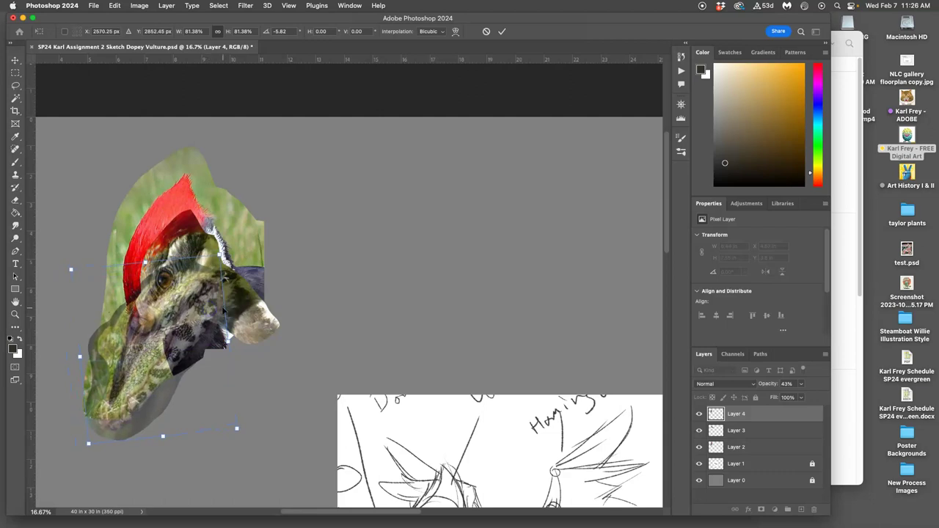
{"action": "key", "text": "Return"}
{"action": "key", "text": "l"}
{"action": "left_click", "coordinate": [800, 384]}
Restore Layer 4 to 100% opacity and set the Eraser to 100% opacity with a 0%-hardness brush
{"action": "left_click_drag", "start_coordinate": [838, 393], "coordinate": [843, 390]}
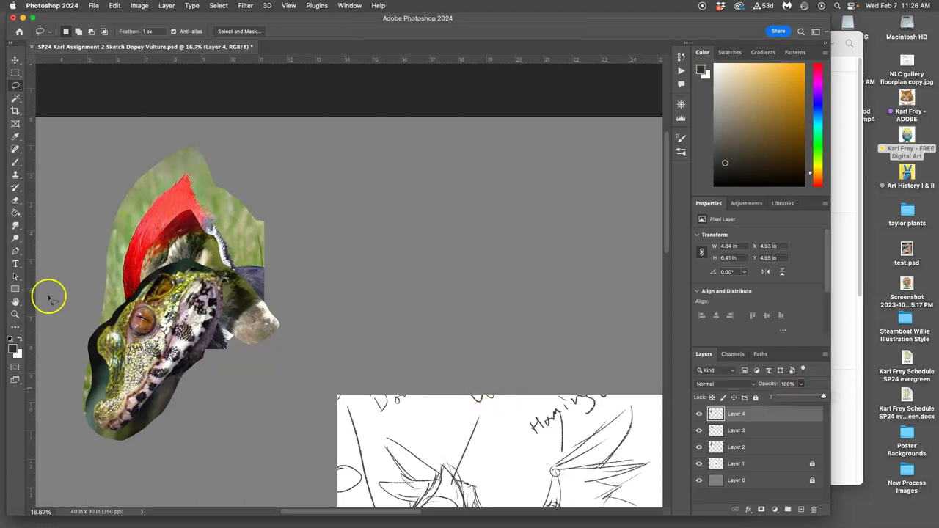
{"action": "left_click", "coordinate": [15, 199]}
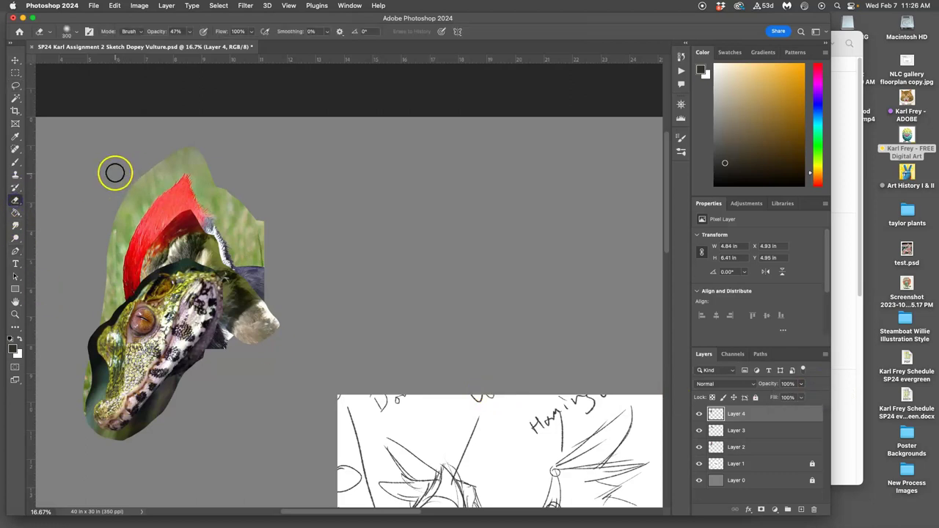
{"action": "left_click", "coordinate": [190, 32]}
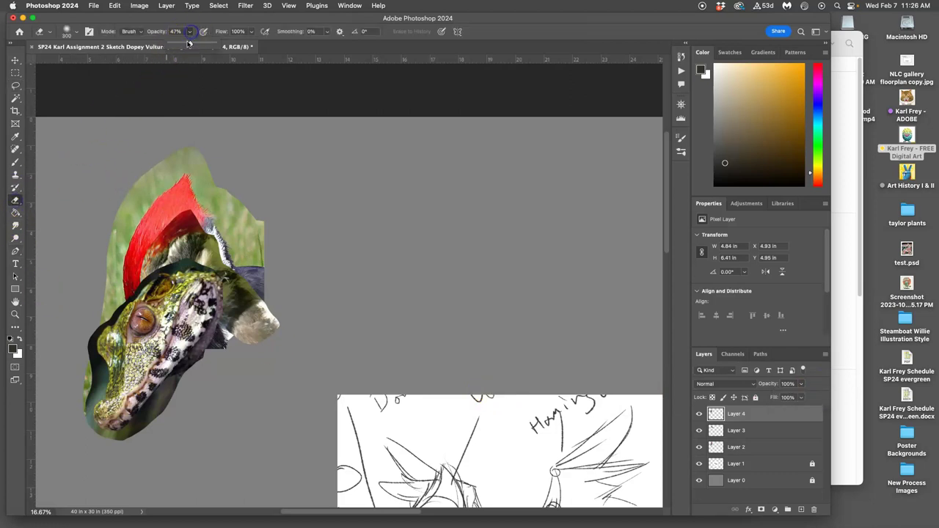
{"action": "left_click_drag", "start_coordinate": [231, 46], "coordinate": [211, 48]}
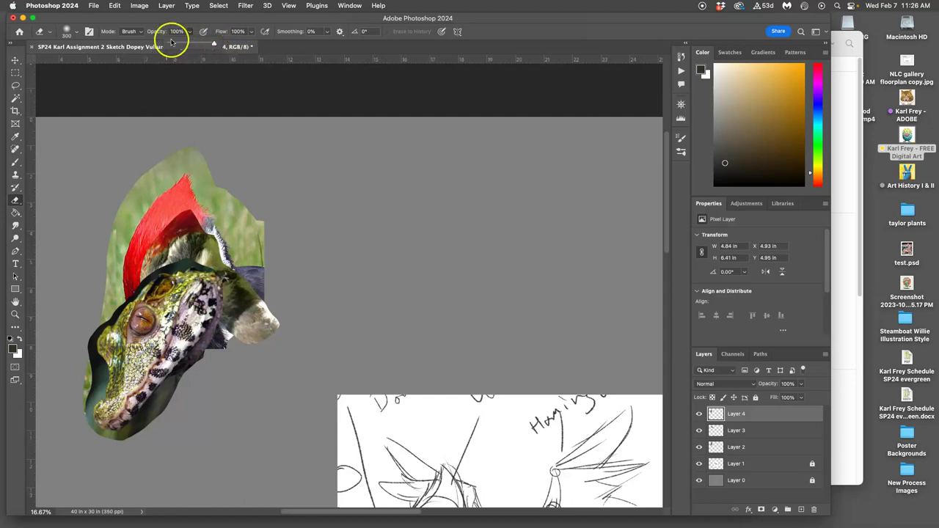
{"action": "left_click", "coordinate": [79, 33]}
{"action": "left_click", "coordinate": [61, 84]}
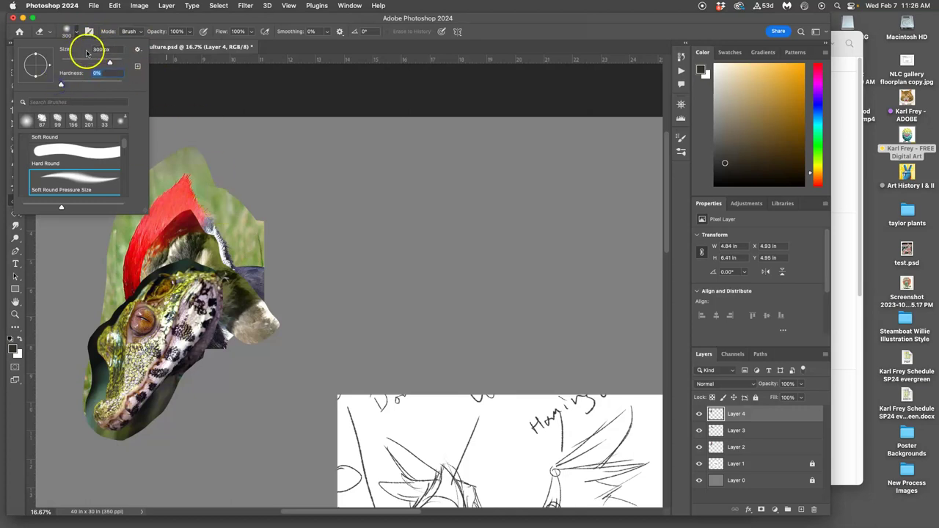
{"action": "left_click", "coordinate": [224, 252]}
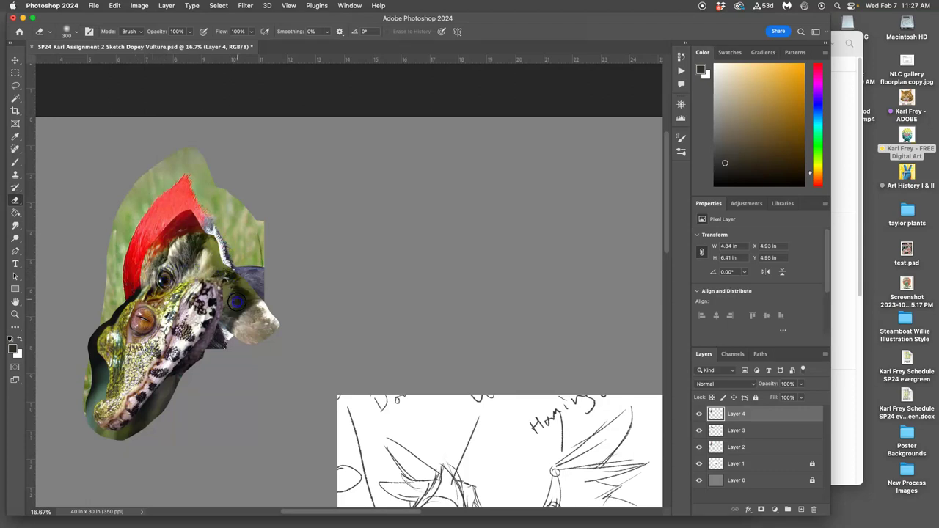
Erase caiman skin around the woodpecker's eye and move the caiman head upward
{"action": "left_click", "coordinate": [130, 288]}
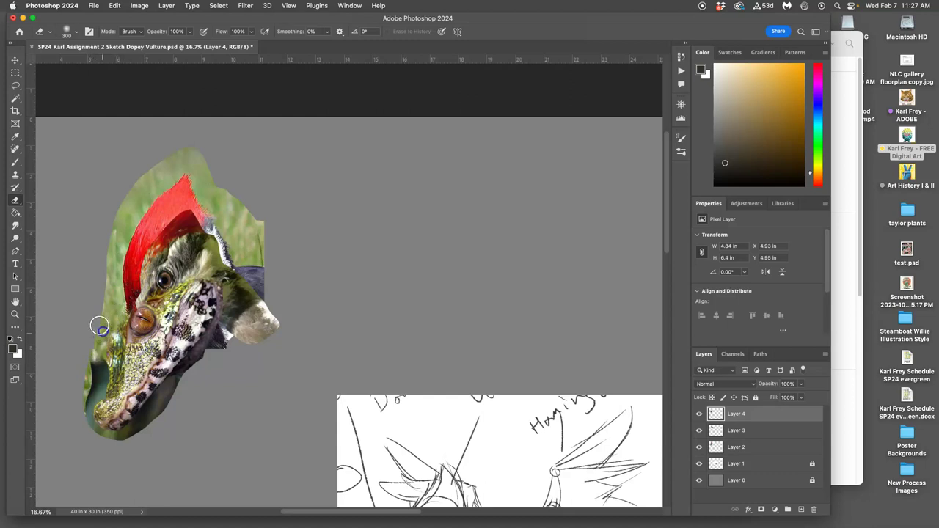
{"action": "left_click", "coordinate": [154, 309]}
{"action": "mouse_move", "coordinate": [154, 309]}
{"action": "left_mouse_down"}
{"action": "mouse_move", "coordinate": [135, 314]}
{"action": "mouse_move", "coordinate": [143, 328]}
{"action": "left_mouse_up"}
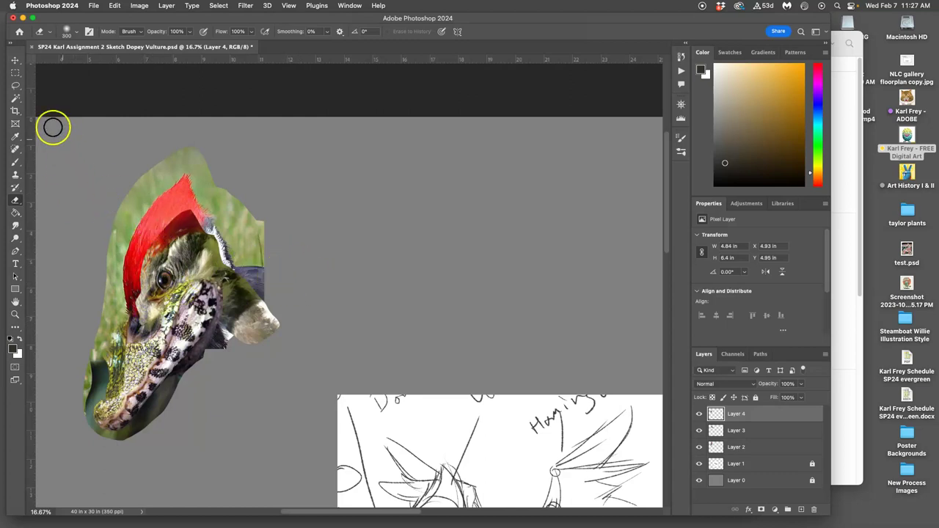
{"action": "left_click", "coordinate": [16, 59]}
{"action": "left_click_drag", "start_coordinate": [170, 342], "coordinate": [176, 323]}
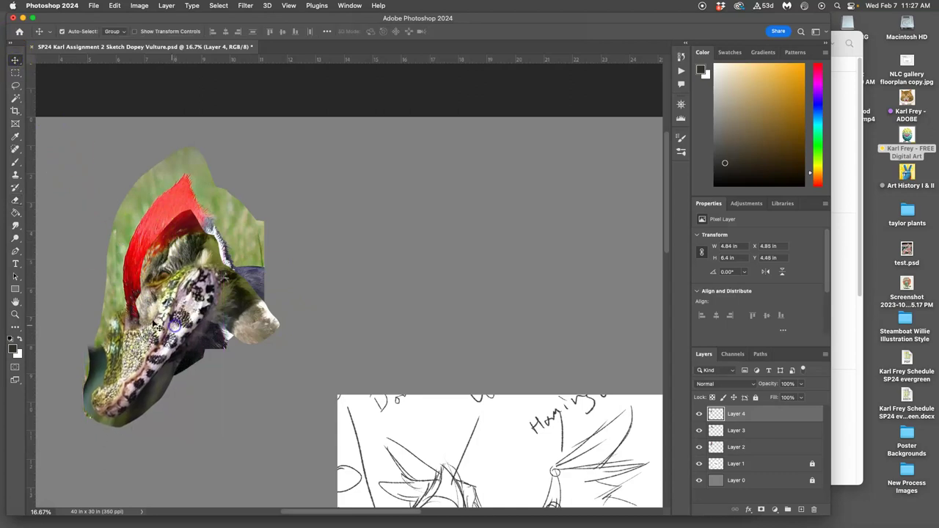
{"action": "left_click", "coordinate": [16, 205]}
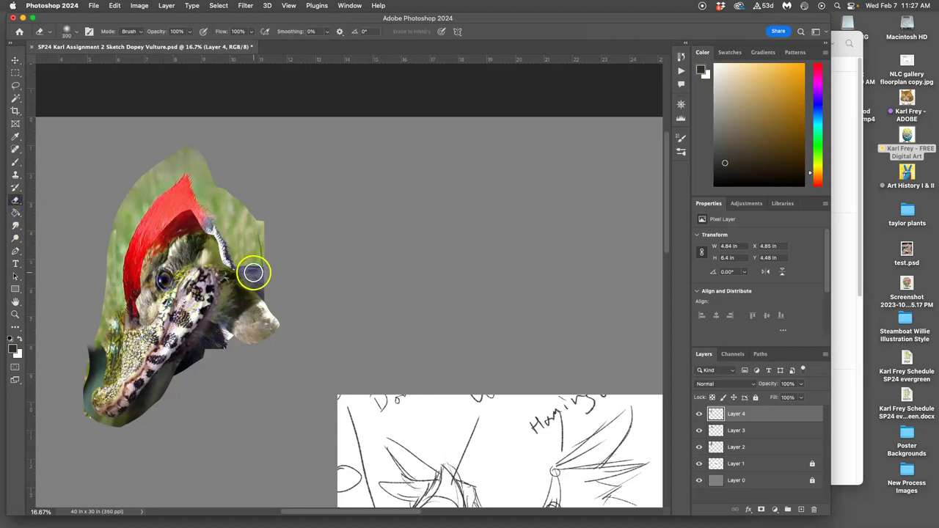
Distort the caiman head to about 109% height and 2.7° tilt, then erase part of the lower crest
{"action": "key", "text": "super+t"}
{"action": "right_click", "coordinate": [193, 314]}
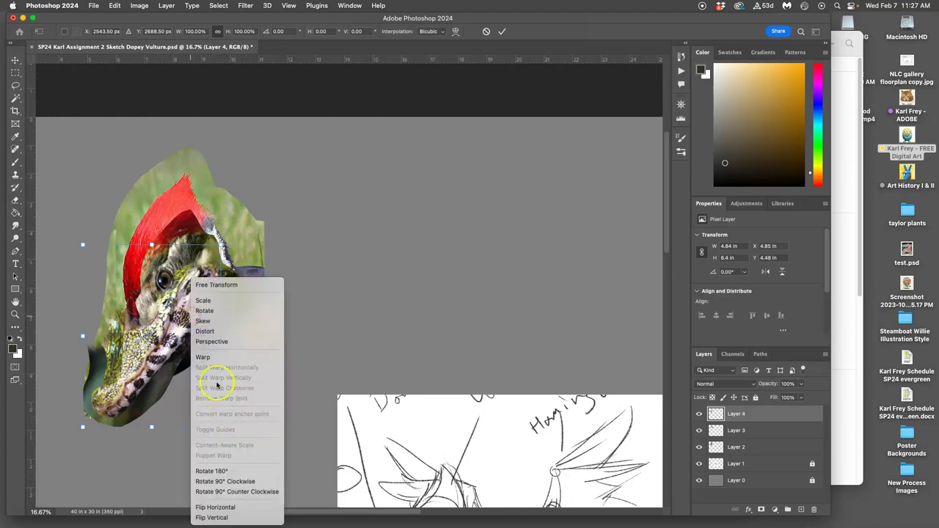
{"action": "mouse_move", "coordinate": [151, 429]}
{"action": "left_mouse_down"}
{"action": "mouse_move", "coordinate": [166, 432]}
{"action": "mouse_move", "coordinate": [156, 441]}
{"action": "mouse_move", "coordinate": [184, 448]}
{"action": "mouse_move", "coordinate": [157, 435]}
{"action": "mouse_move", "coordinate": [169, 431]}
{"action": "left_mouse_up"}
{"action": "left_click_drag", "start_coordinate": [220, 249], "coordinate": [228, 234]}
{"action": "left_click_drag", "start_coordinate": [167, 310], "coordinate": [166, 306]}
{"action": "left_click_drag", "start_coordinate": [83, 242], "coordinate": [100, 243]}
{"action": "key", "text": "Return"}
{"action": "key", "text": "e"}
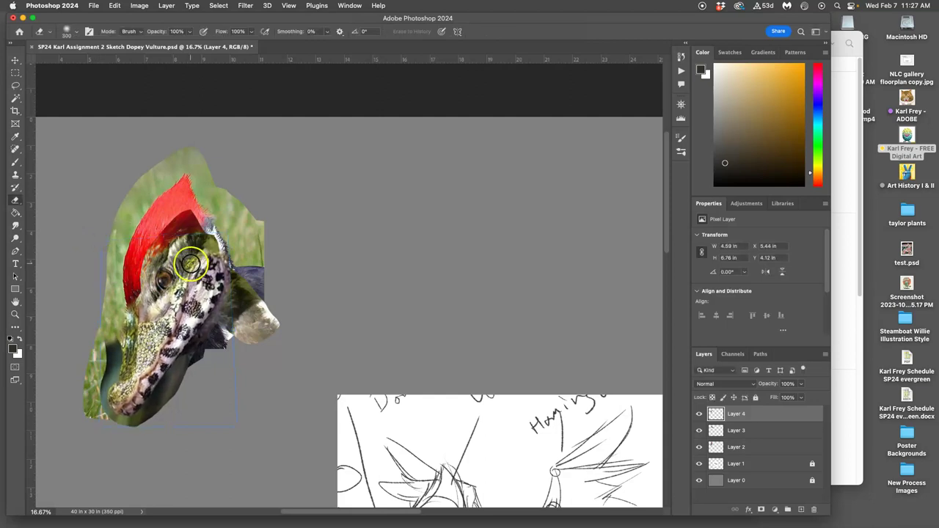
{"action": "left_click_drag", "start_coordinate": [186, 220], "coordinate": [213, 246]}
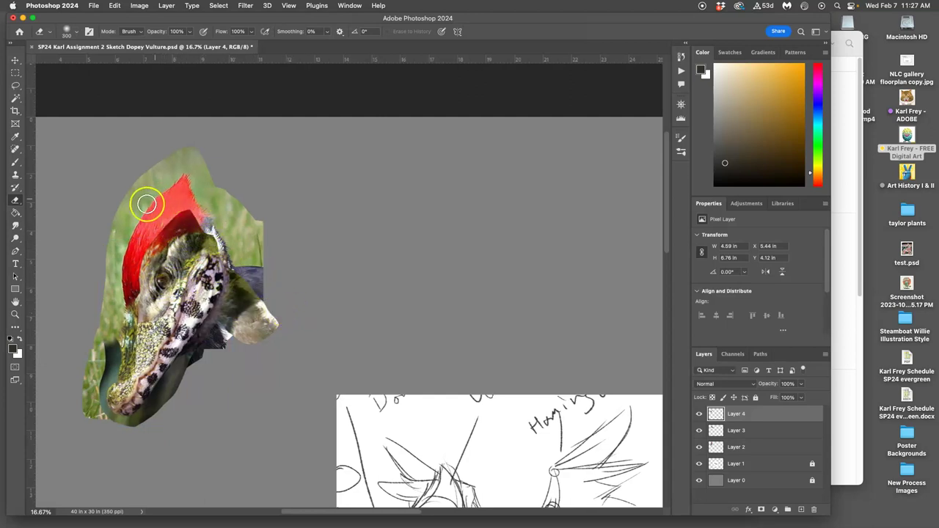
Undo the last erase stroke and zoom out to compare the head with the vulture sketch
{"action": "key", "text": "ctrl+z"}
{"action": "scroll", "coordinate": [301, 283], "scroll_direction": "down", "scroll_amount": 5}
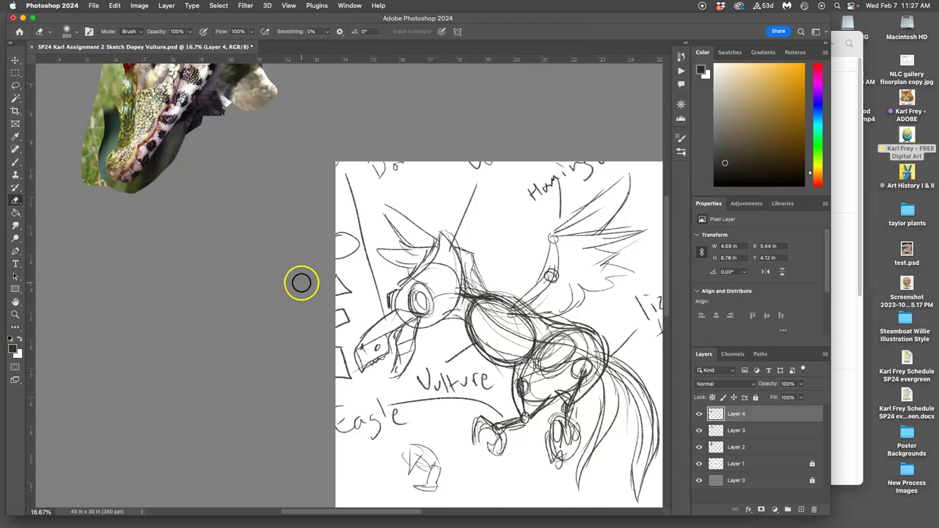
{"action": "scroll", "coordinate": [302, 284], "scroll_direction": "up", "scroll_amount": 1}
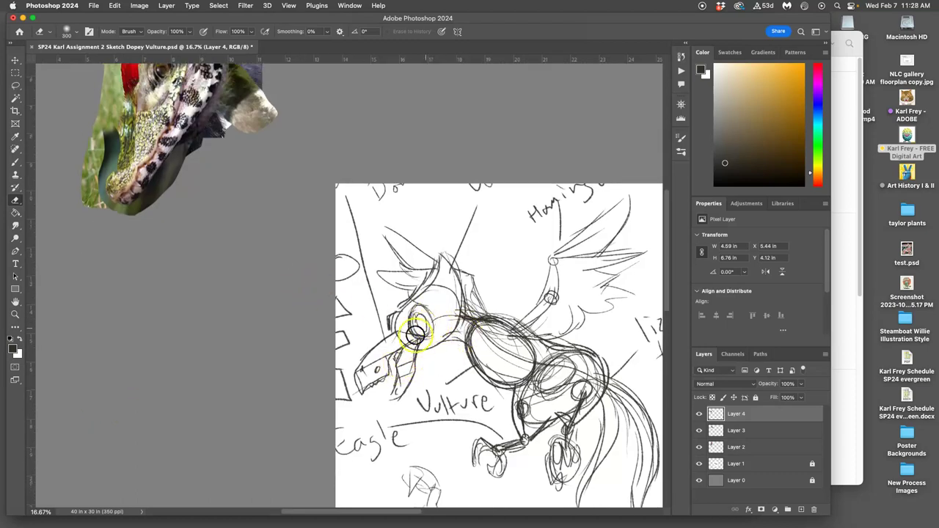
{"action": "scroll", "coordinate": [371, 329], "scroll_direction": "up", "scroll_amount": 5}
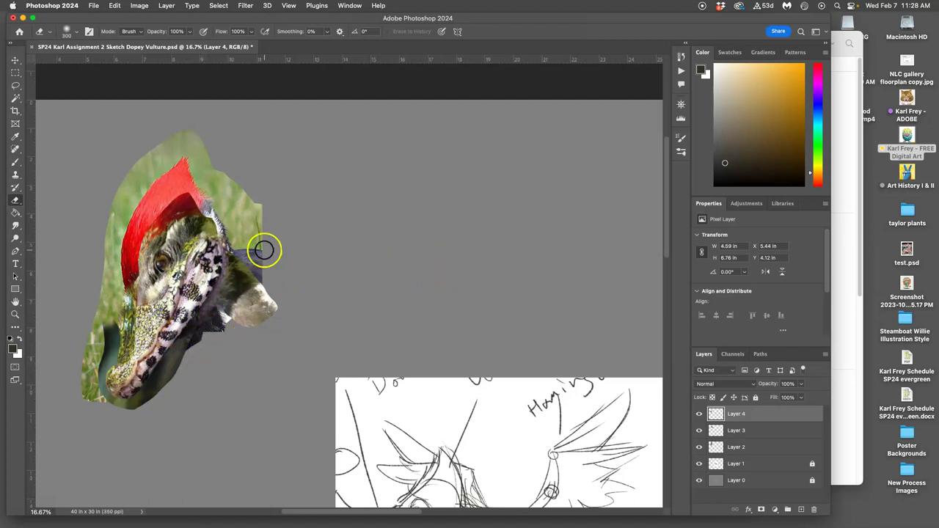
{"action": "scroll", "coordinate": [327, 269], "scroll_direction": "down", "scroll_amount": 3}
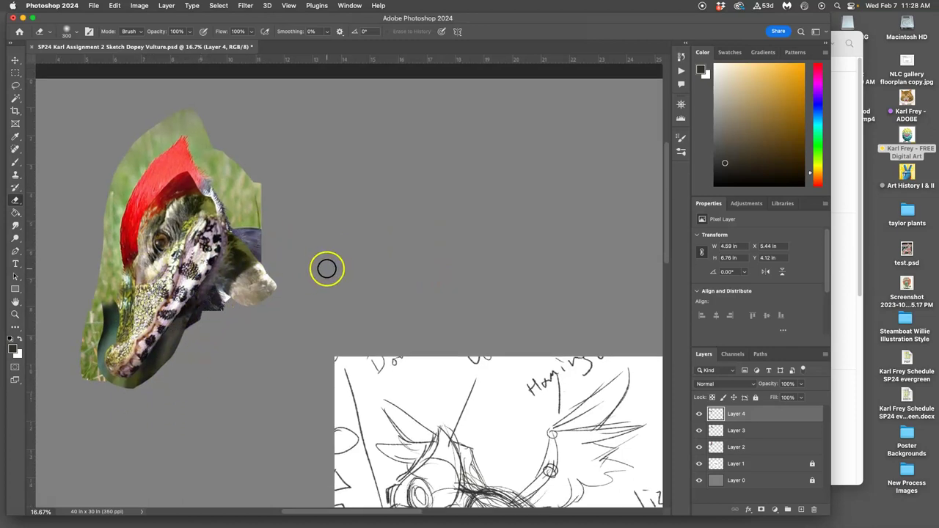
{"action": "key", "text": "super+minus"}
{"action": "key", "text": "super+minus"}
{"action": "key", "text": "super+minus"}
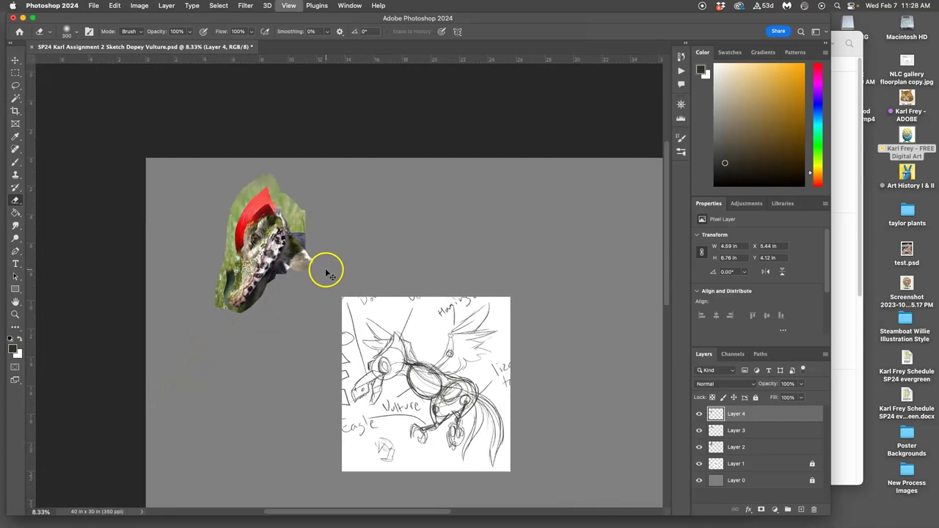
{"action": "scroll", "coordinate": [318, 268], "scroll_direction": "right", "scroll_amount": 3}
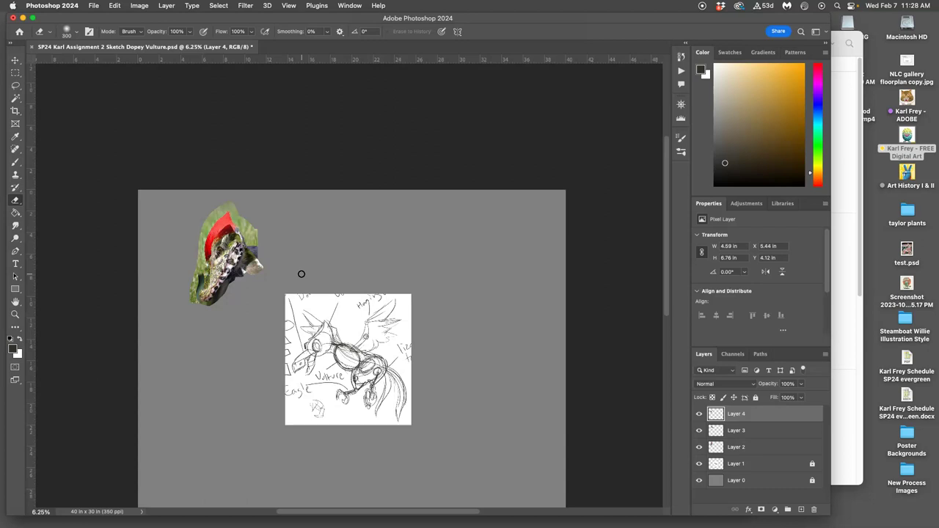
Erase stray pixels and trim along the left edge of the creature head
{"action": "left_click_drag", "start_coordinate": [250, 240], "coordinate": [237, 264]}
{"action": "key", "text": "super+equal"}
{"action": "key", "text": "super+equal"}
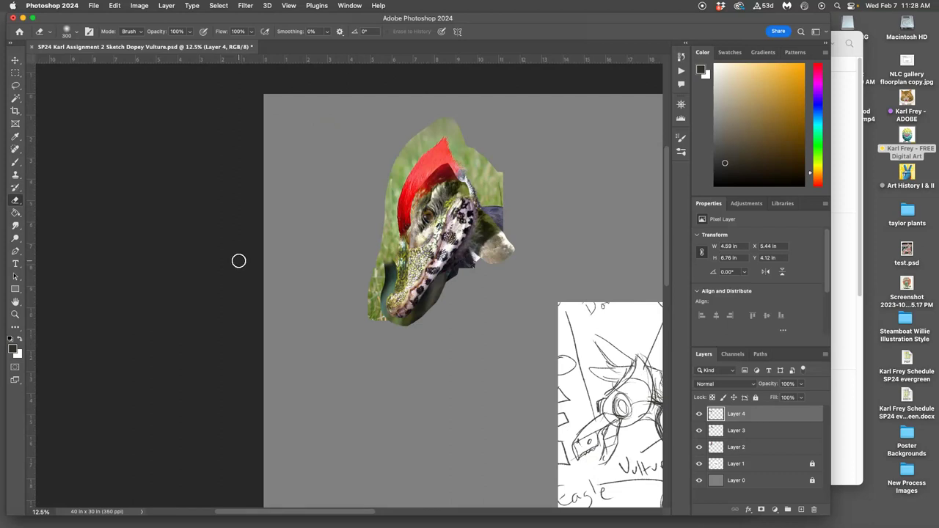
{"action": "mouse_move", "coordinate": [262, 262]}
{"action": "left_mouse_down"}
{"action": "mouse_move", "coordinate": [296, 276]}
{"action": "mouse_move", "coordinate": [393, 260]}
{"action": "left_mouse_up"}
Rotate the caiman head slightly clockwise (about 5.4°) and zoom out to the whole canvas
{"action": "key", "text": "cmd+t"}
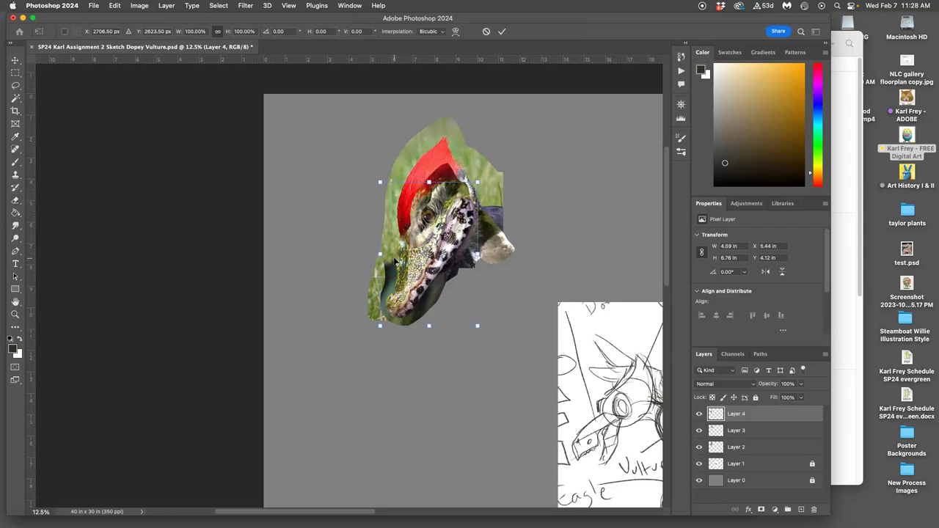
{"action": "left_click_drag", "start_coordinate": [492, 181], "coordinate": [494, 191]}
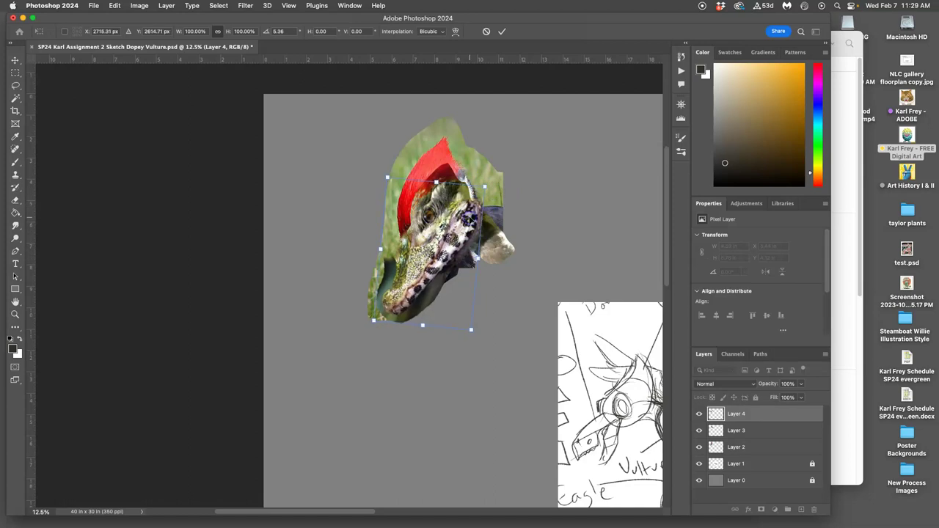
{"action": "key", "text": "Return"}
{"action": "scroll", "coordinate": [530, 256], "scroll_direction": "right", "scroll_amount": 5}
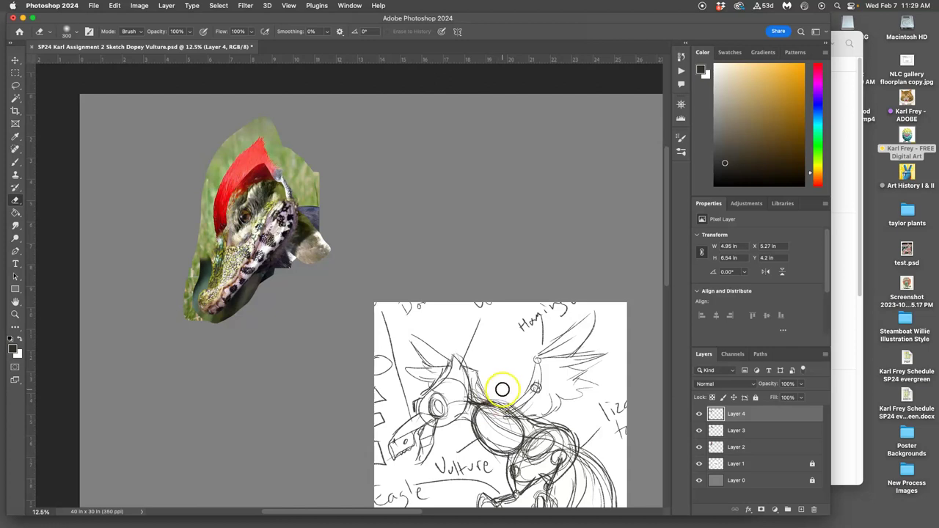
{"action": "key", "text": "super+minus"}
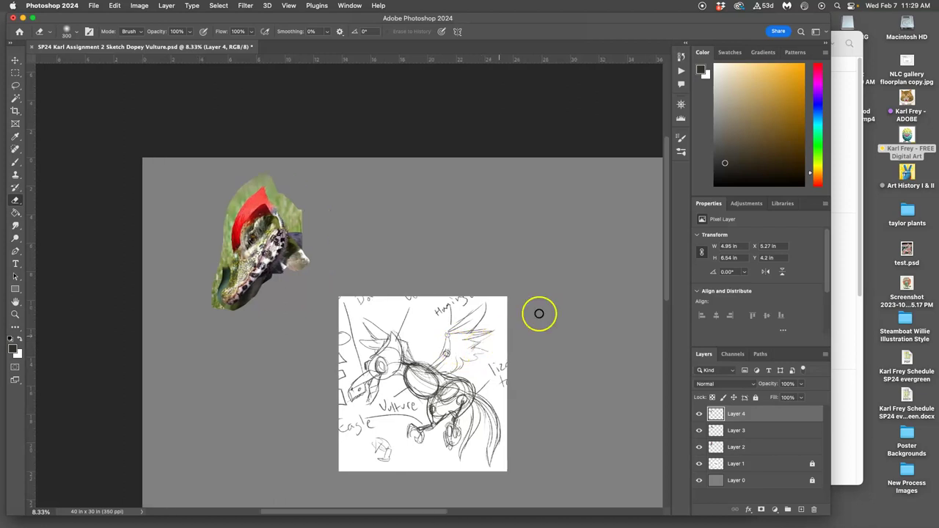
Place vulture-708784.jpg from the Purple tag group onto the canvas, centred over the sketch
{"action": "left_click", "coordinate": [840, 231]}
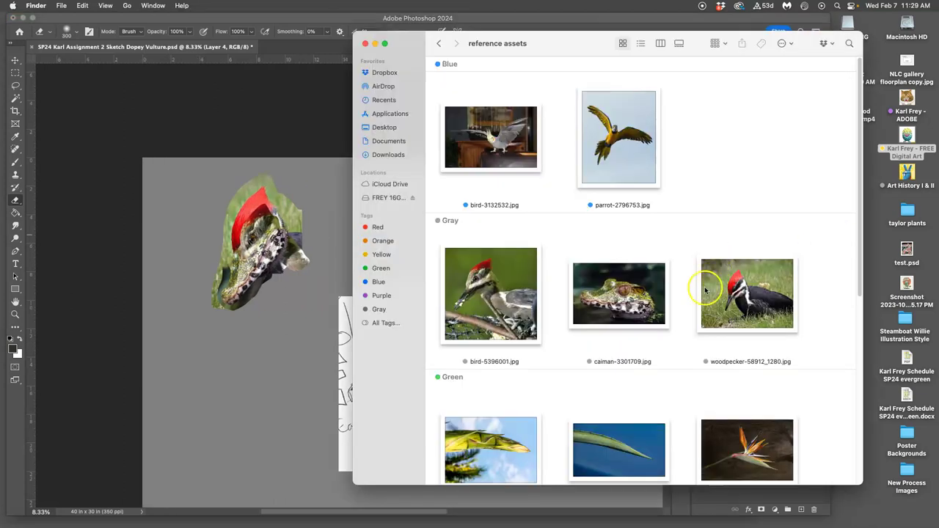
{"action": "scroll", "coordinate": [690, 293], "scroll_direction": "down", "scroll_amount": 3}
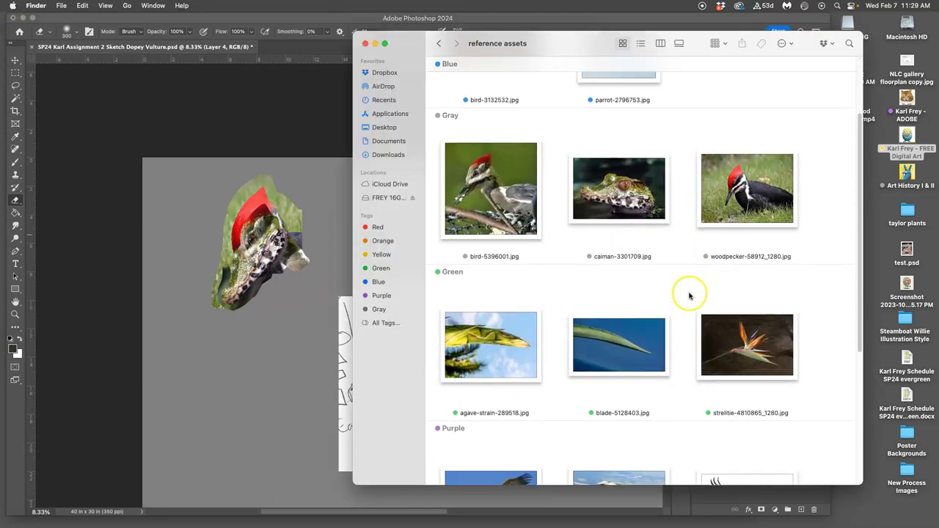
{"action": "scroll", "coordinate": [690, 296], "scroll_direction": "down", "scroll_amount": 4}
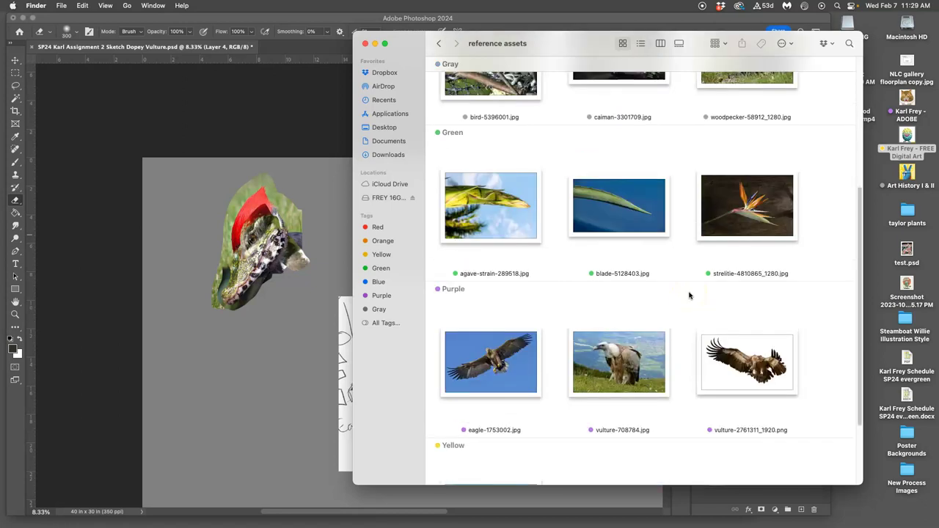
{"action": "scroll", "coordinate": [689, 293], "scroll_direction": "down", "scroll_amount": 2}
{"action": "left_click_drag", "start_coordinate": [620, 316], "coordinate": [294, 404]}
{"action": "mouse_move", "coordinate": [415, 335]}
{"action": "left_mouse_down"}
{"action": "mouse_move", "coordinate": [481, 518]}
{"action": "mouse_move", "coordinate": [447, 355]}
{"action": "left_mouse_up"}
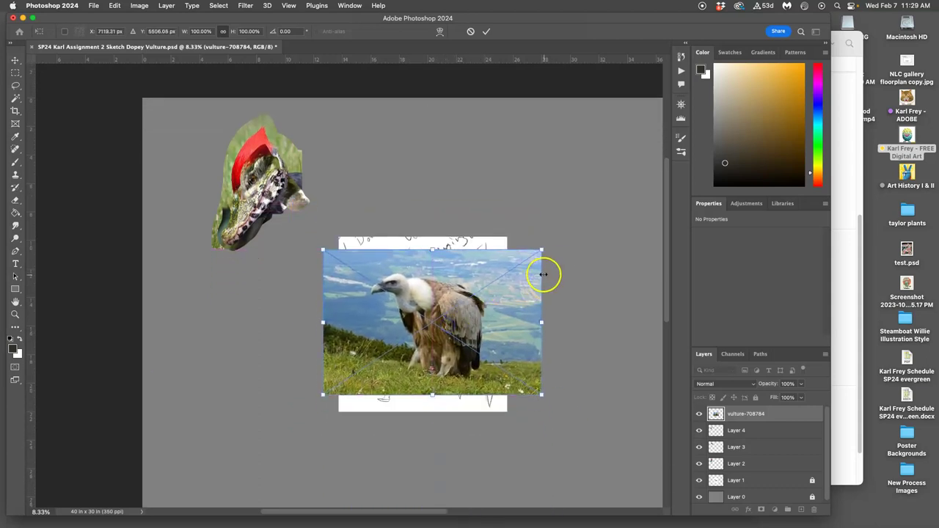
{"action": "key", "text": "Return"}
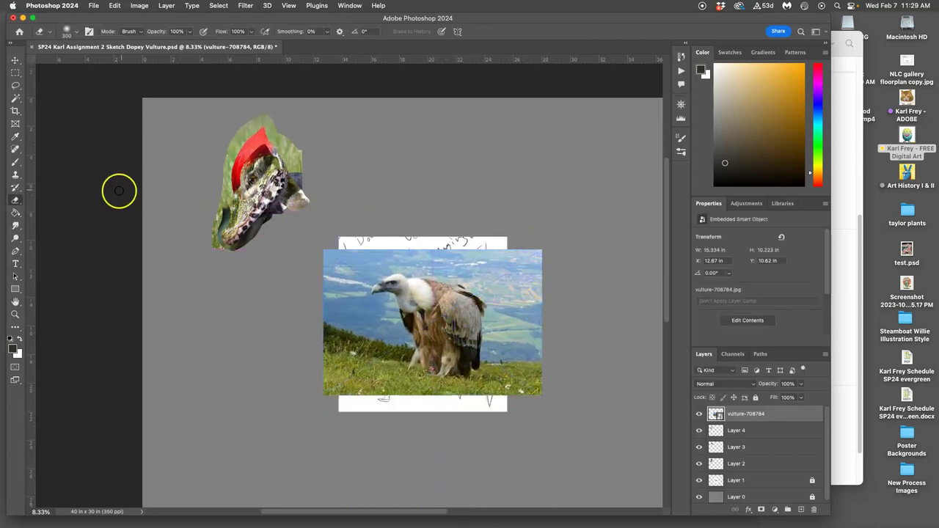
Lasso the vulture, copy it to its own layer, and delete the original photo layer
{"action": "left_click", "coordinate": [15, 85]}
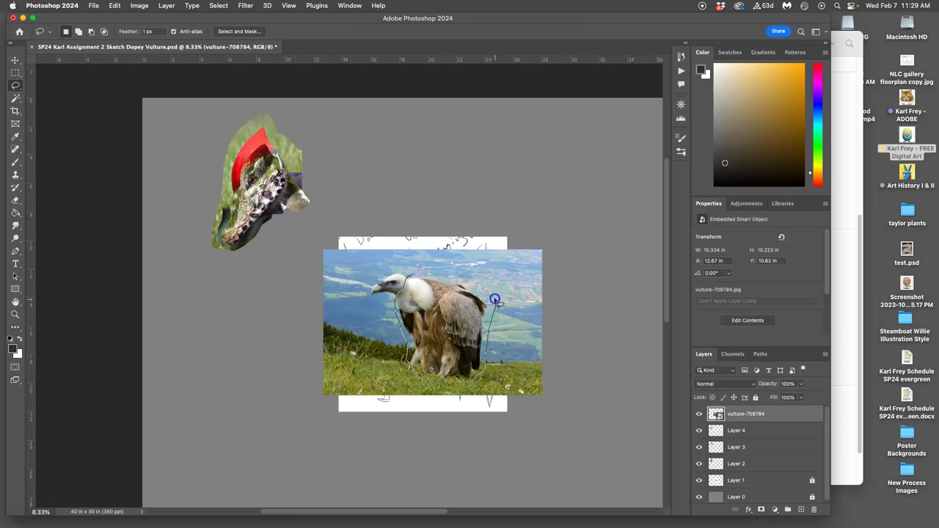
{"action": "left_click_drag", "start_coordinate": [417, 272], "coordinate": [419, 274]}
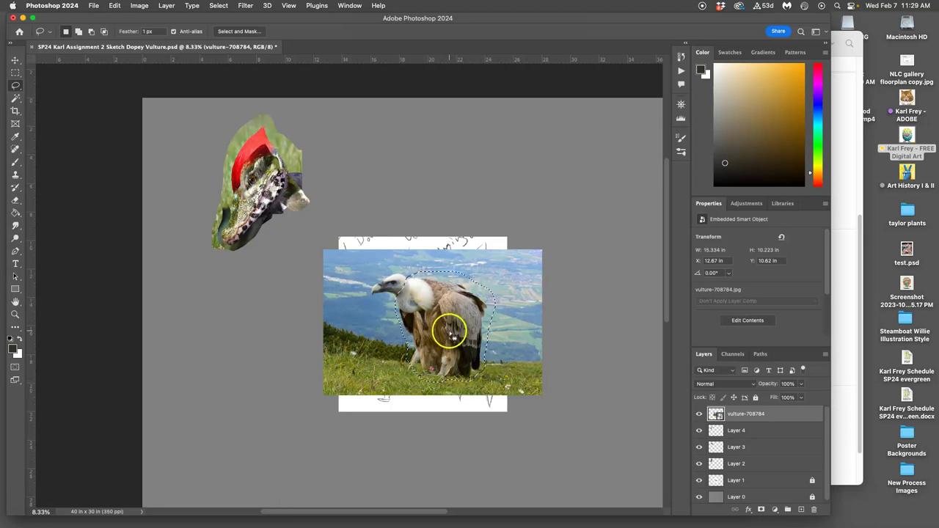
{"action": "left_click", "coordinate": [450, 332]}
{"action": "left_click", "coordinate": [738, 433]}
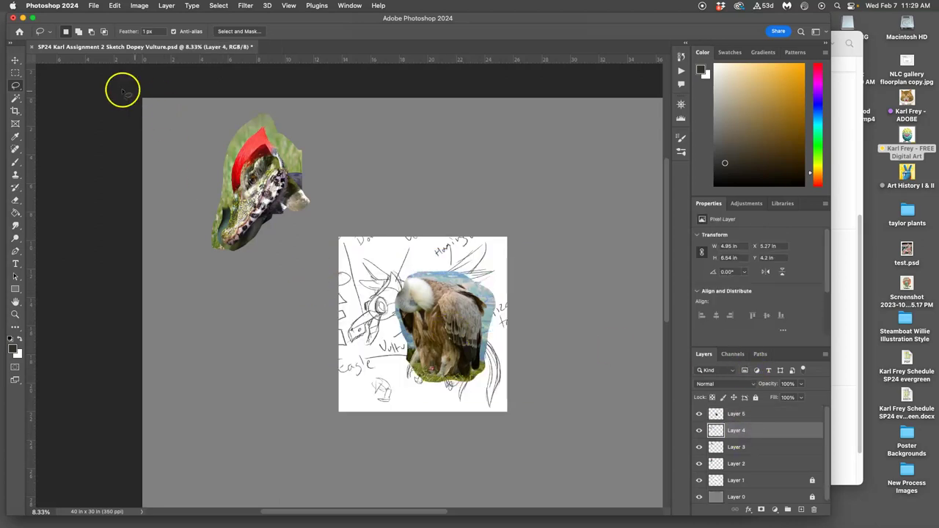
Rotate the vulture cutout about -23° and place it at the canvas's upper right
{"action": "left_click", "coordinate": [15, 59]}
{"action": "mouse_move", "coordinate": [457, 318]}
{"action": "left_mouse_down"}
{"action": "mouse_move", "coordinate": [360, 220]}
{"action": "mouse_move", "coordinate": [334, 223]}
{"action": "mouse_move", "coordinate": [433, 317]}
{"action": "left_mouse_up"}
{"action": "key", "text": "super+t"}
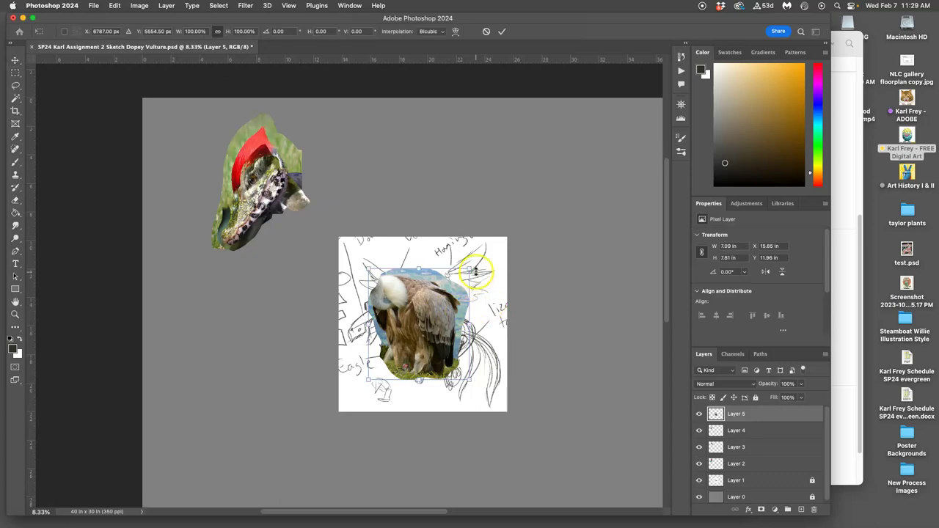
{"action": "left_click_drag", "start_coordinate": [480, 265], "coordinate": [450, 247]}
{"action": "left_click_drag", "start_coordinate": [447, 304], "coordinate": [575, 184]}
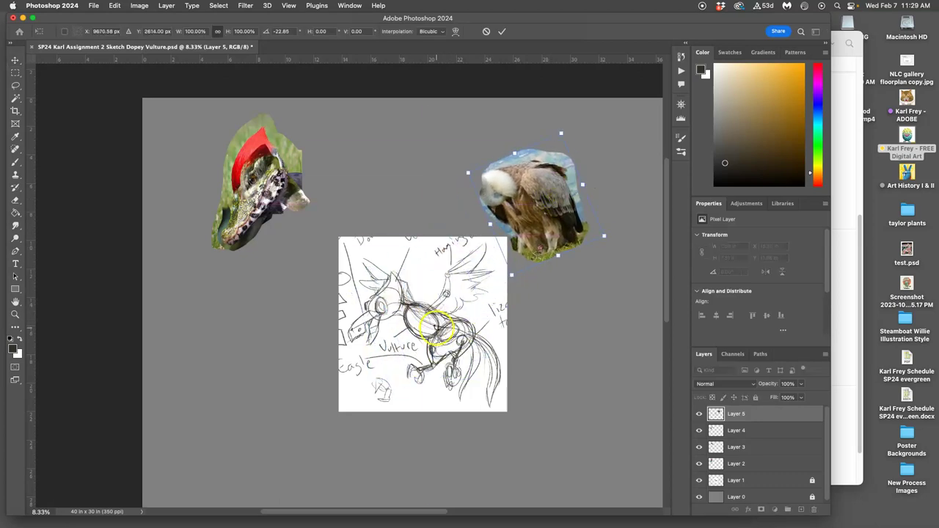
{"action": "left_click_drag", "start_coordinate": [531, 229], "coordinate": [530, 247]}
{"action": "key", "text": "Return"}
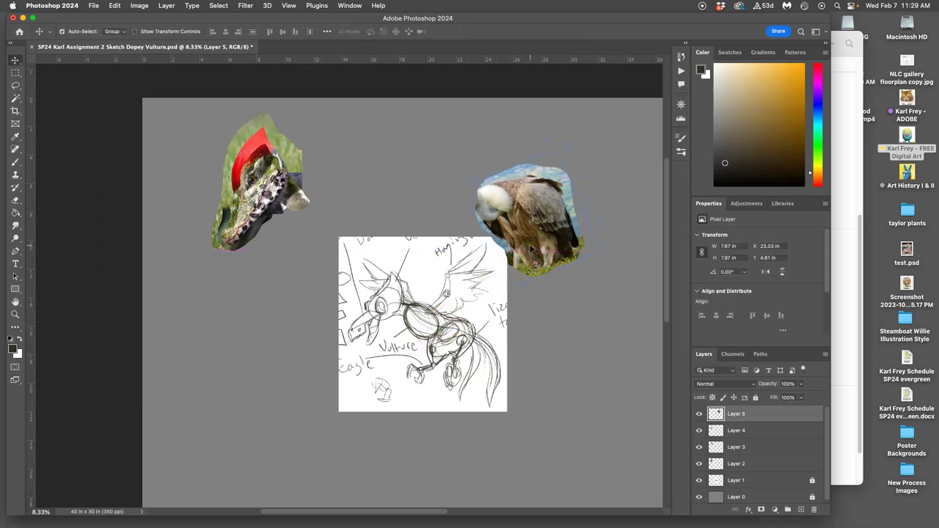
Preview eagle-1753002.jpg and vulture-2761311_1920.png from the reference assets folder, closing each afterward
{"action": "left_click", "coordinate": [835, 298]}
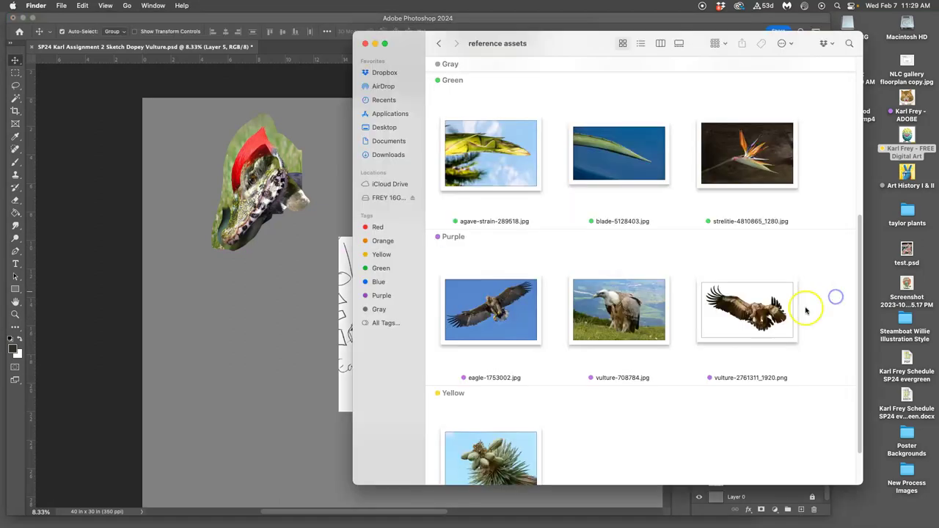
{"action": "left_click", "coordinate": [512, 314]}
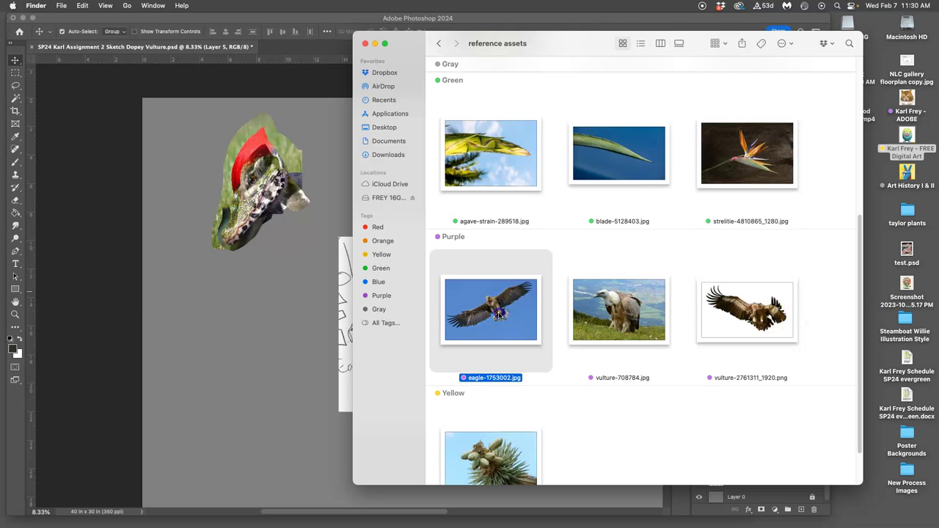
{"action": "double_click", "coordinate": [498, 314]}
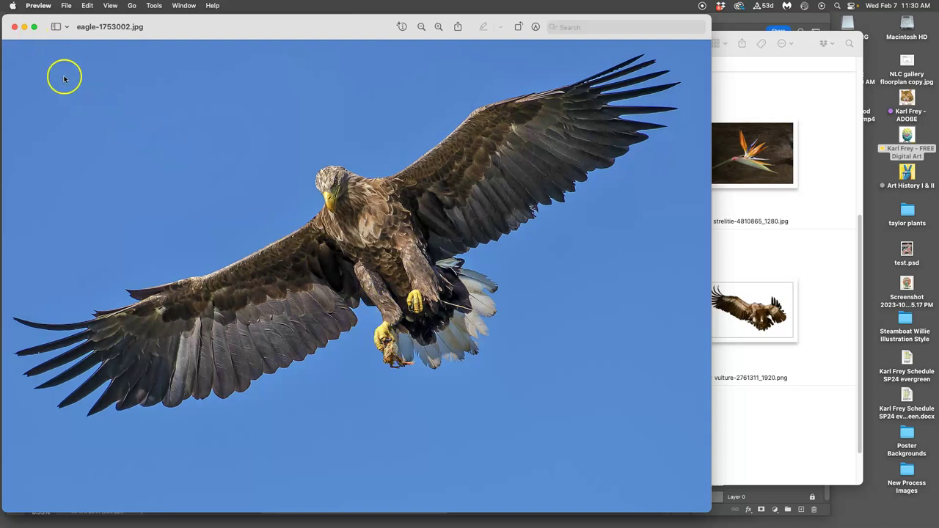
{"action": "left_click", "coordinate": [14, 26]}
{"action": "left_click", "coordinate": [763, 314]}
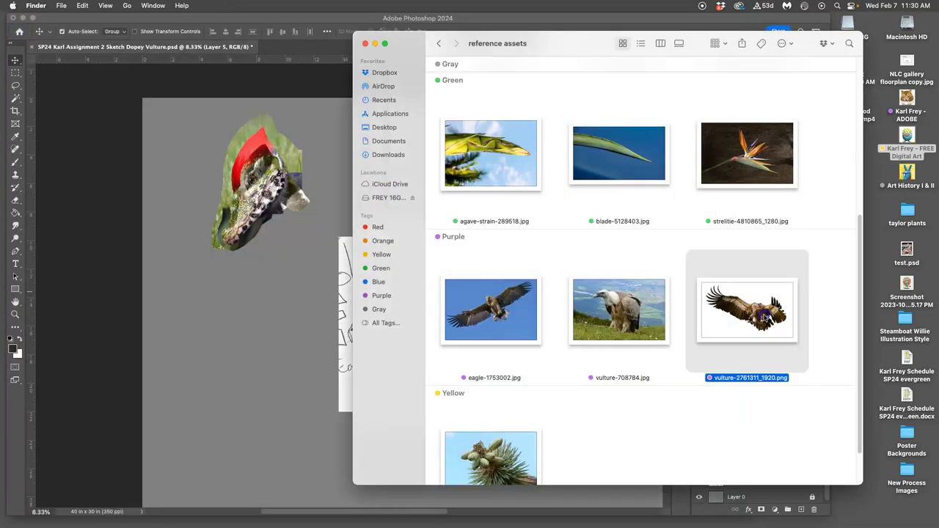
{"action": "double_click", "coordinate": [765, 317]}
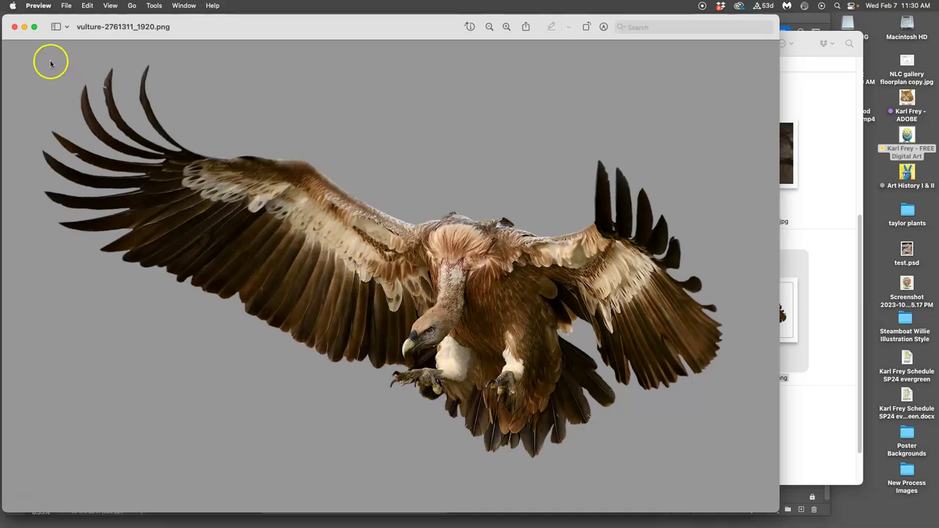
{"action": "left_click", "coordinate": [14, 27]}
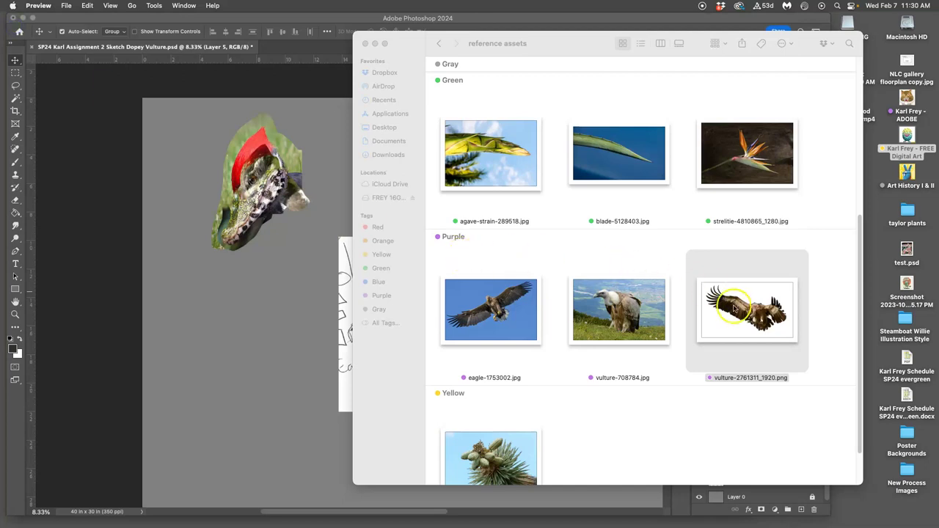
Place vulture-2761311_1920.png on the canvas and lasso its lower body and feet
{"action": "left_click_drag", "start_coordinate": [746, 309], "coordinate": [264, 324]}
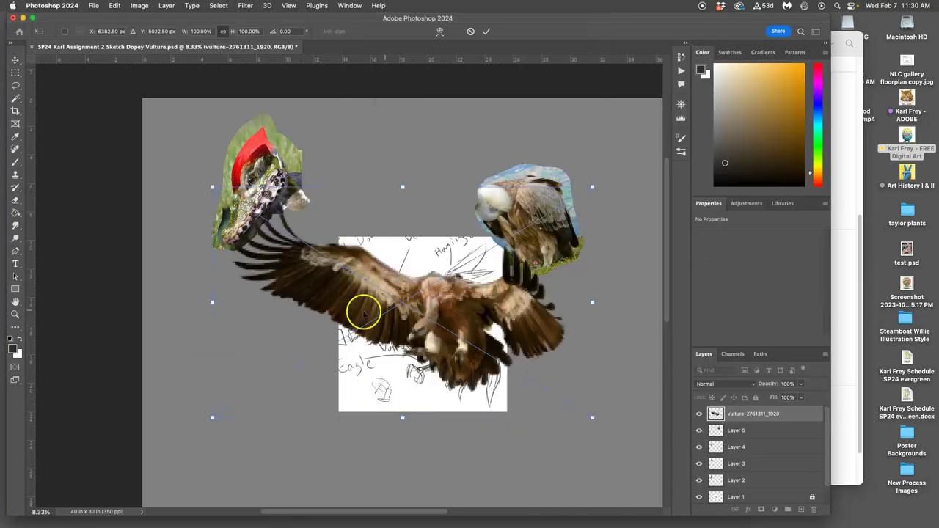
{"action": "key", "text": "Return"}
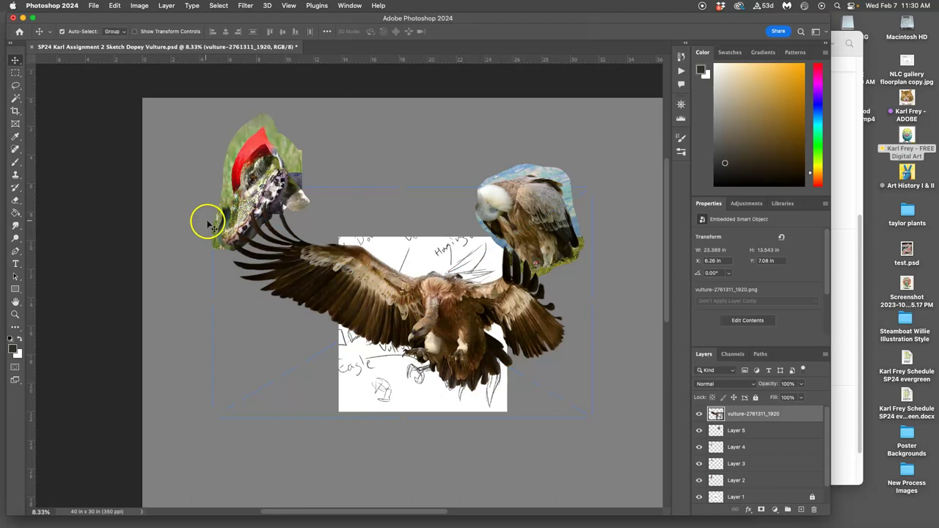
{"action": "left_click", "coordinate": [18, 86]}
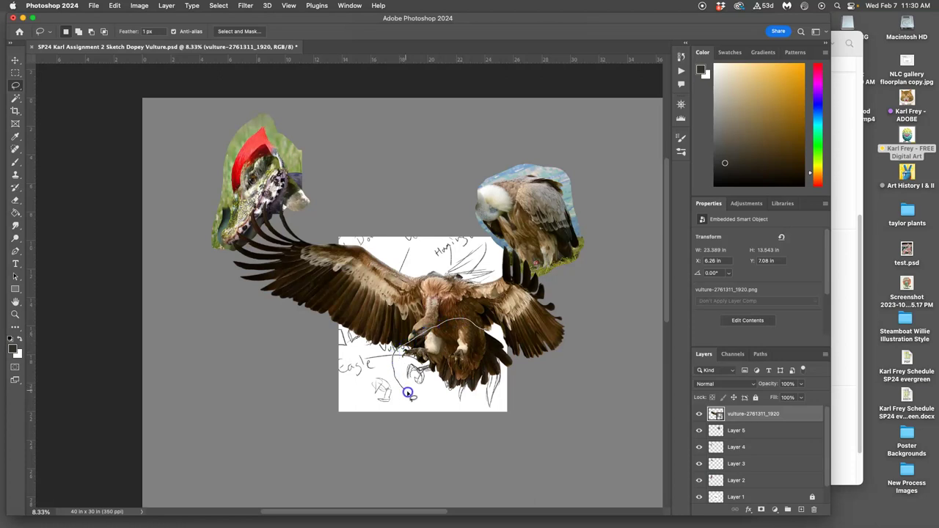
{"action": "mouse_move", "coordinate": [412, 396]}
{"action": "left_mouse_down"}
{"action": "mouse_move", "coordinate": [461, 409]}
{"action": "mouse_move", "coordinate": [512, 400]}
{"action": "left_mouse_up"}
{"action": "left_click_drag", "start_coordinate": [502, 342], "coordinate": [495, 332]}
Copy the lower body to Layer 6, delete the placed photo, and move it under the upper-right vulture
{"action": "key", "text": "super+j"}
{"action": "left_click", "coordinate": [735, 431]}
{"action": "key", "text": "BackSpace"}
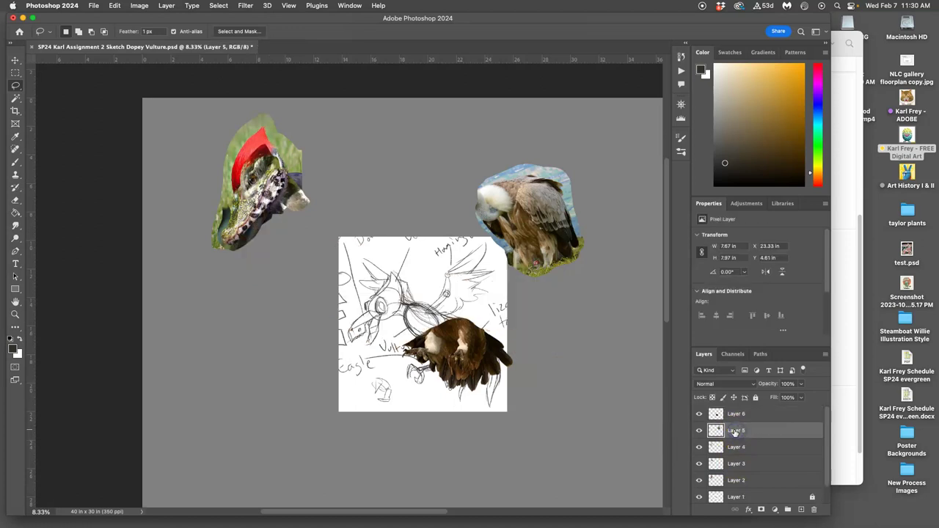
{"action": "left_click", "coordinate": [15, 59]}
{"action": "left_click_drag", "start_coordinate": [447, 358], "coordinate": [530, 205]}
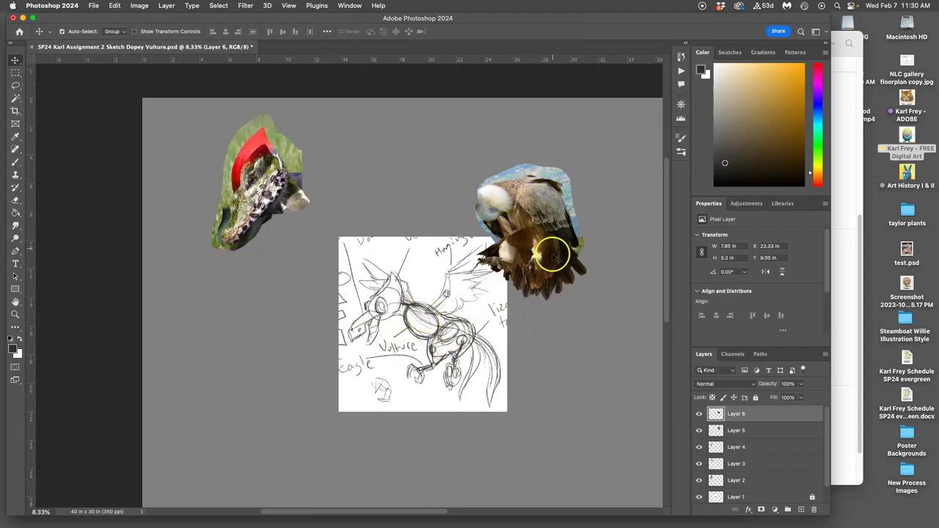
Preview eagle-1753002.jpg from the reference assets folder
{"action": "left_click", "coordinate": [839, 350]}
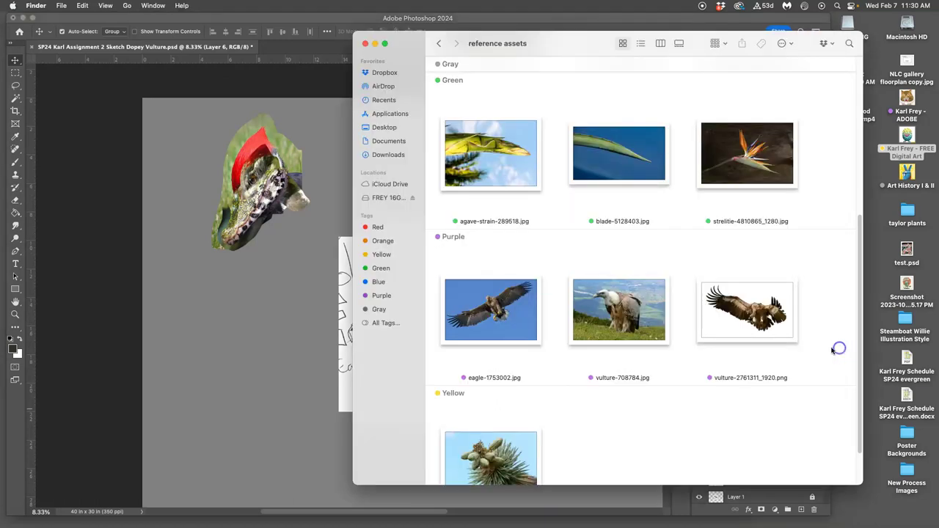
{"action": "left_click", "coordinate": [513, 320]}
{"action": "double_click", "coordinate": [514, 321]}
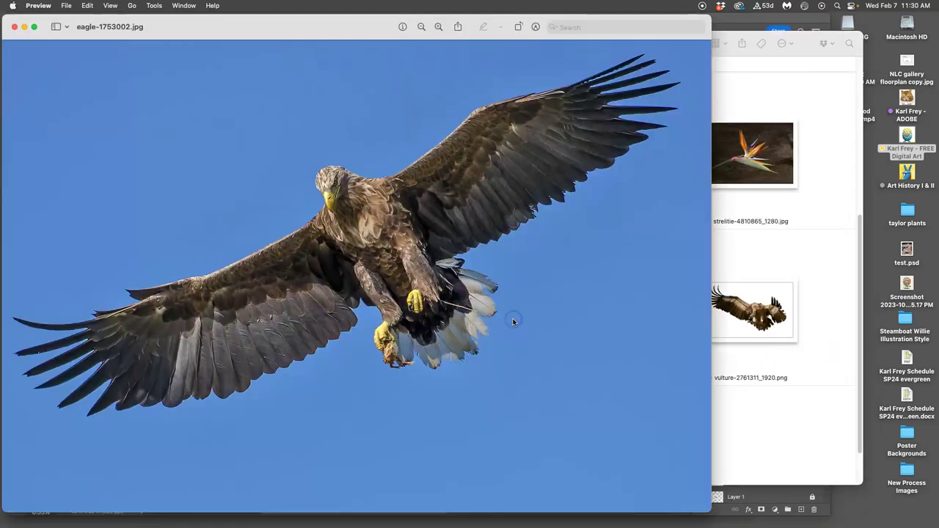
{"action": "left_click", "coordinate": [17, 28]}
Place and enlarge the eagle photo, then lasso its legs and tail onto Layer 7
{"action": "left_click_drag", "start_coordinate": [527, 301], "coordinate": [259, 325]}
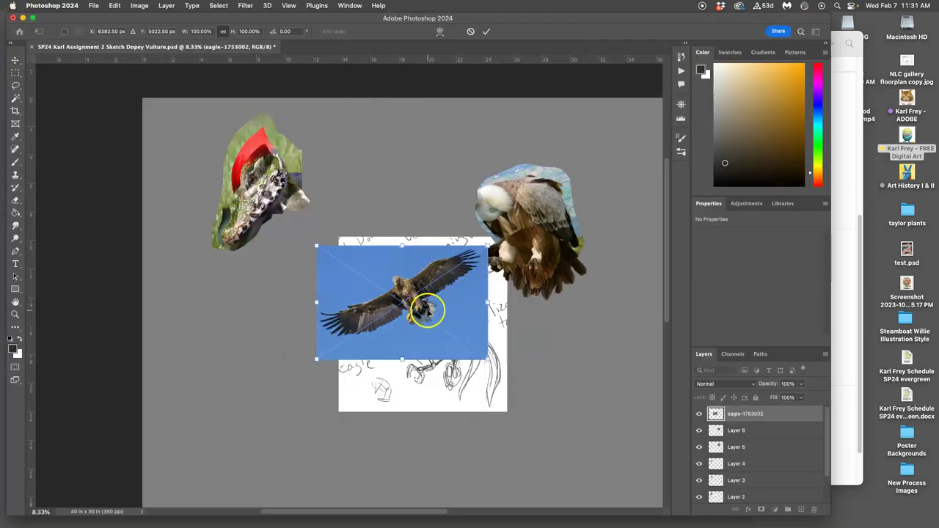
{"action": "scroll", "coordinate": [427, 311], "scroll_direction": "up", "scroll_amount": 1}
{"action": "scroll", "coordinate": [440, 308], "scroll_direction": "right", "scroll_amount": 5}
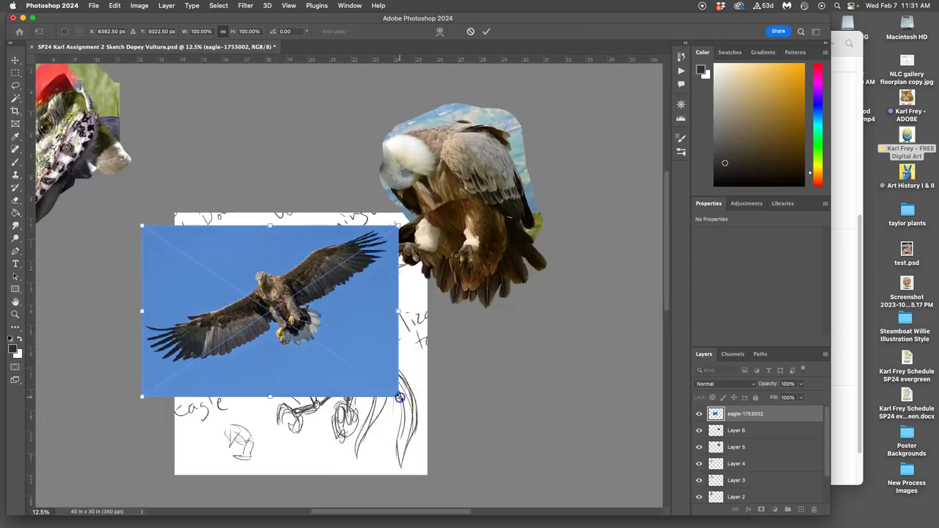
{"action": "left_click_drag", "start_coordinate": [399, 396], "coordinate": [535, 431]}
{"action": "key", "text": "Return"}
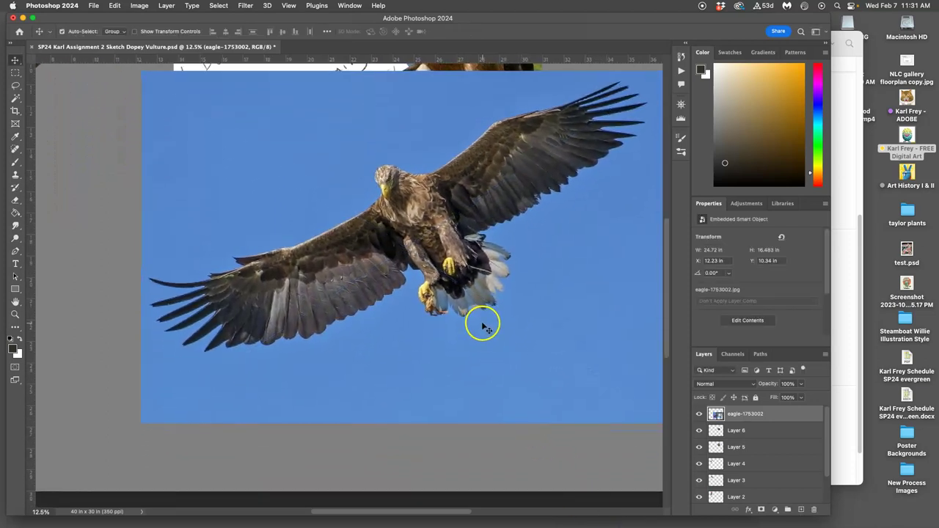
{"action": "scroll", "coordinate": [479, 329], "scroll_direction": "right", "scroll_amount": 1}
{"action": "scroll", "coordinate": [473, 327], "scroll_direction": "up", "scroll_amount": 3}
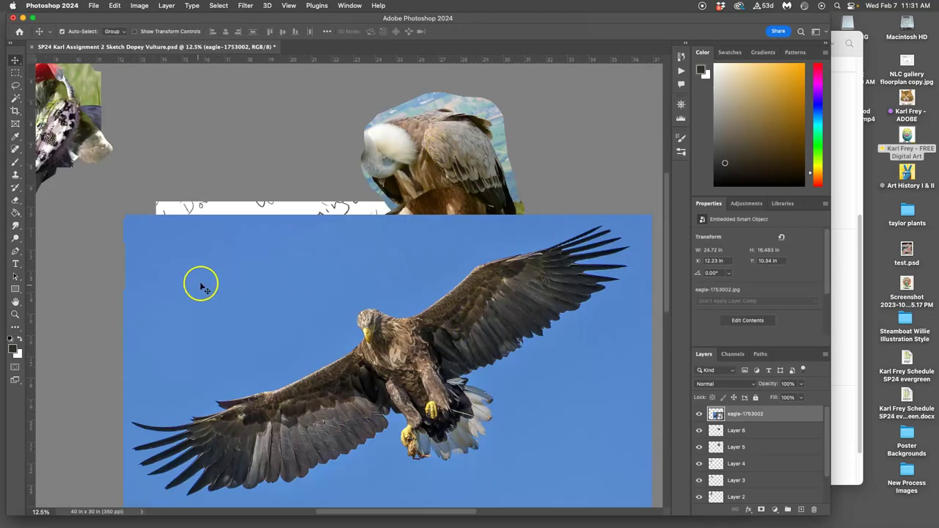
{"action": "left_click", "coordinate": [15, 85]}
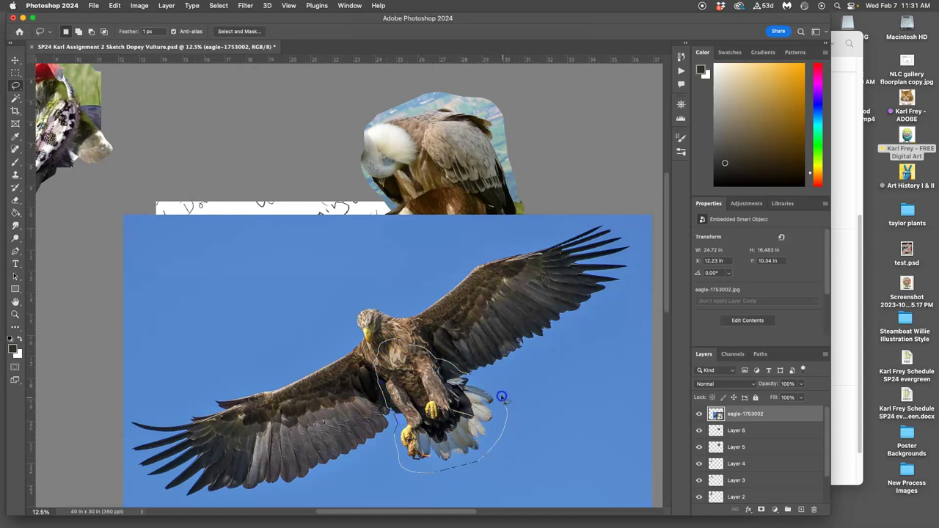
{"action": "key", "text": "super+j"}
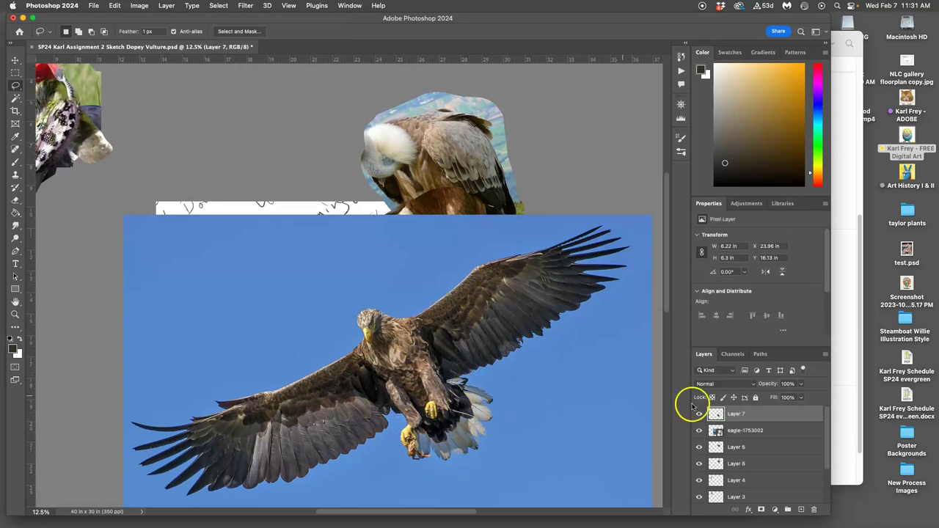
Delete the full eagle photo layer and move the eagle legs up onto the vulture's body
{"action": "left_click", "coordinate": [754, 432]}
{"action": "key", "text": "Delete"}
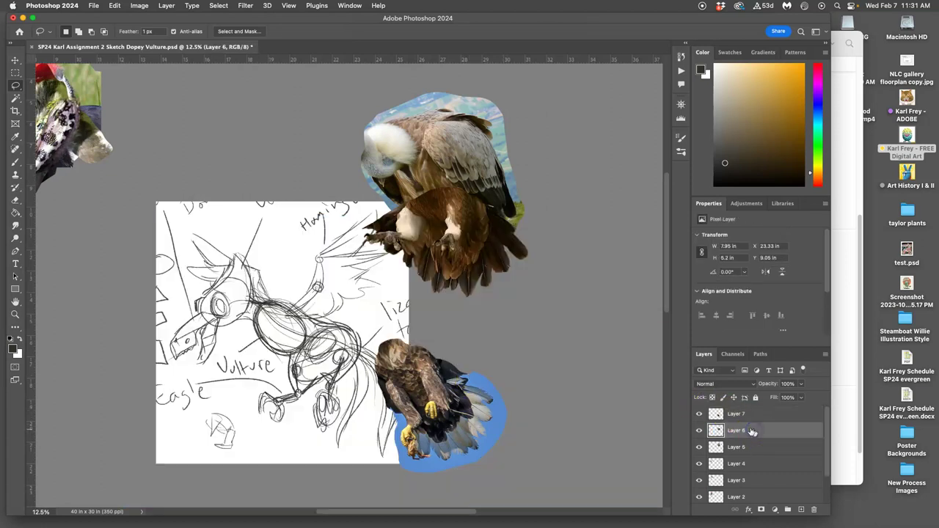
{"action": "left_click", "coordinate": [15, 60]}
{"action": "left_click_drag", "start_coordinate": [441, 418], "coordinate": [474, 257]}
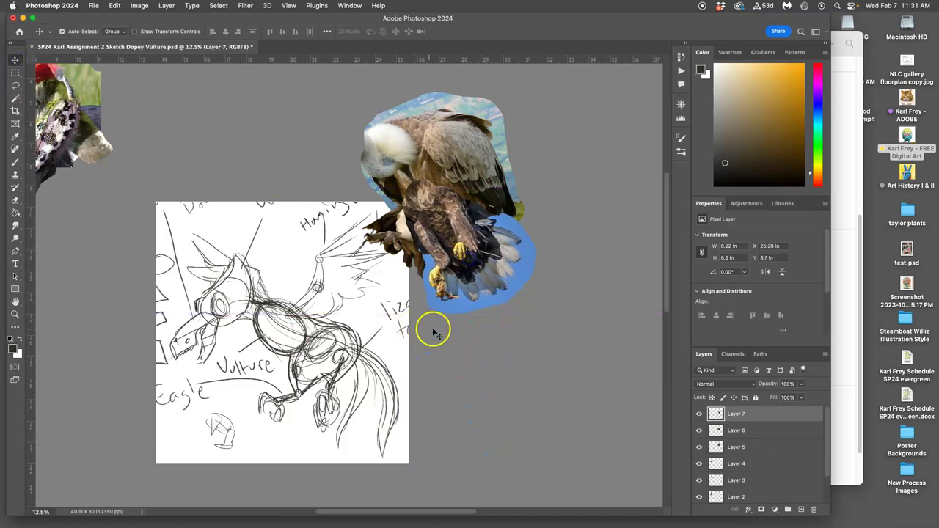
Distort the eagle legs, stretching their lower left and lower right corners outward
{"action": "key", "text": "super+t"}
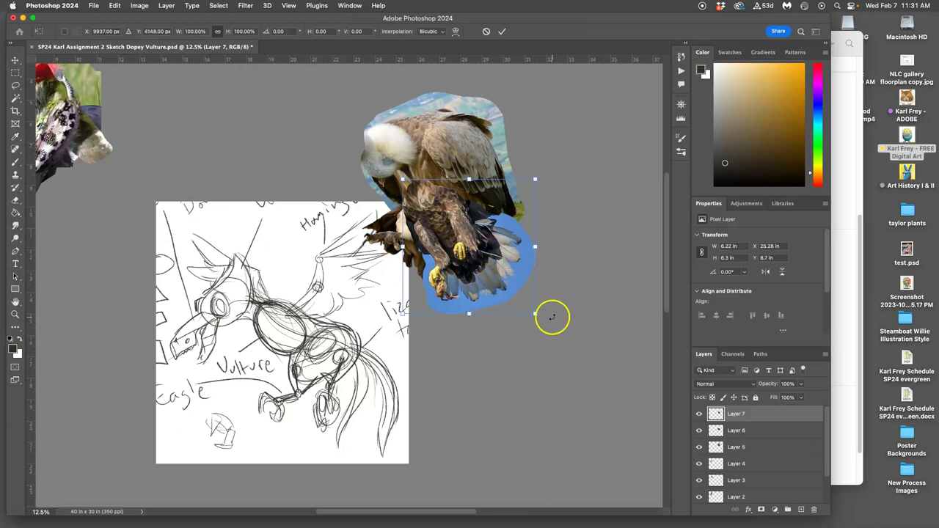
{"action": "right_click", "coordinate": [513, 281]}
{"action": "left_click", "coordinate": [525, 334]}
{"action": "left_click_drag", "start_coordinate": [403, 314], "coordinate": [353, 320]}
{"action": "left_click_drag", "start_coordinate": [536, 314], "coordinate": [560, 333]}
Warp the eagle's body and talons to fit beneath the vulture, then apply
{"action": "right_click", "coordinate": [468, 255]}
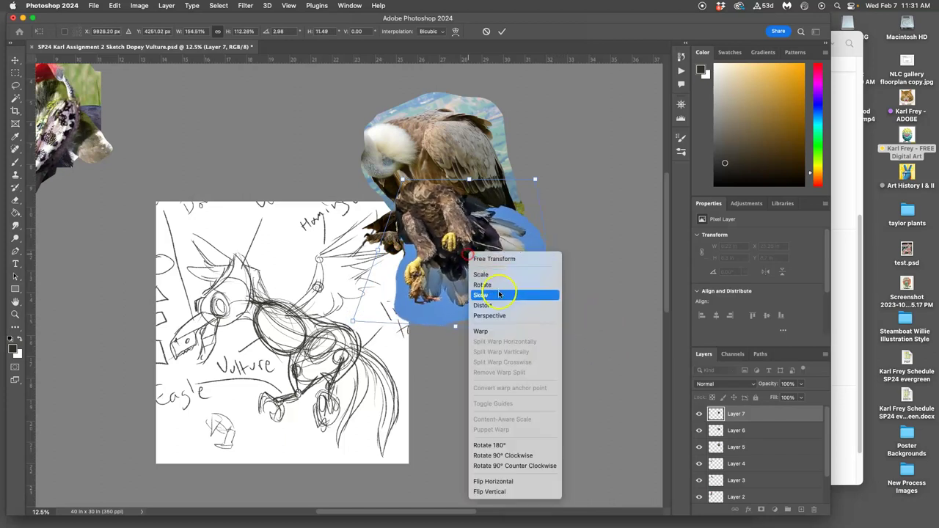
{"action": "left_click", "coordinate": [499, 332]}
{"action": "left_click_drag", "start_coordinate": [462, 245], "coordinate": [474, 214]}
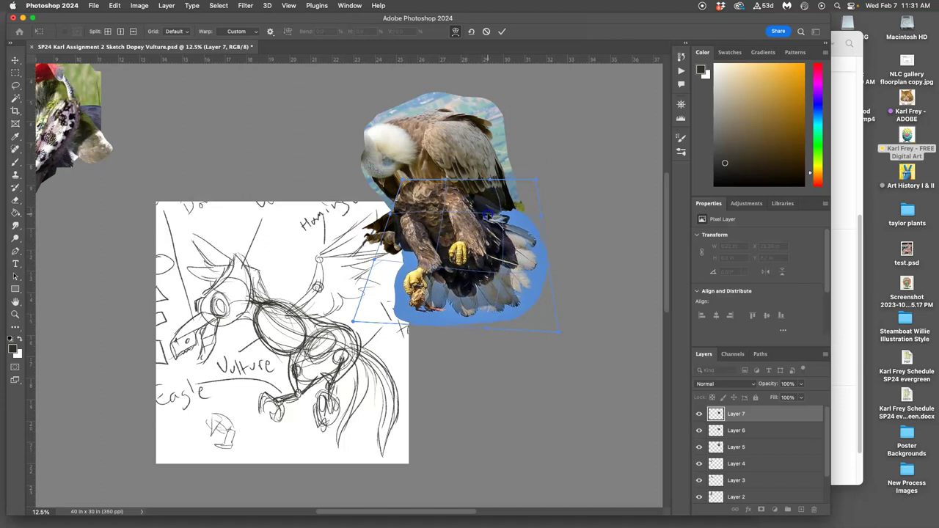
{"action": "left_click_drag", "start_coordinate": [455, 233], "coordinate": [444, 234]}
{"action": "left_click_drag", "start_coordinate": [435, 275], "coordinate": [369, 311]}
{"action": "left_click_drag", "start_coordinate": [425, 240], "coordinate": [444, 228]}
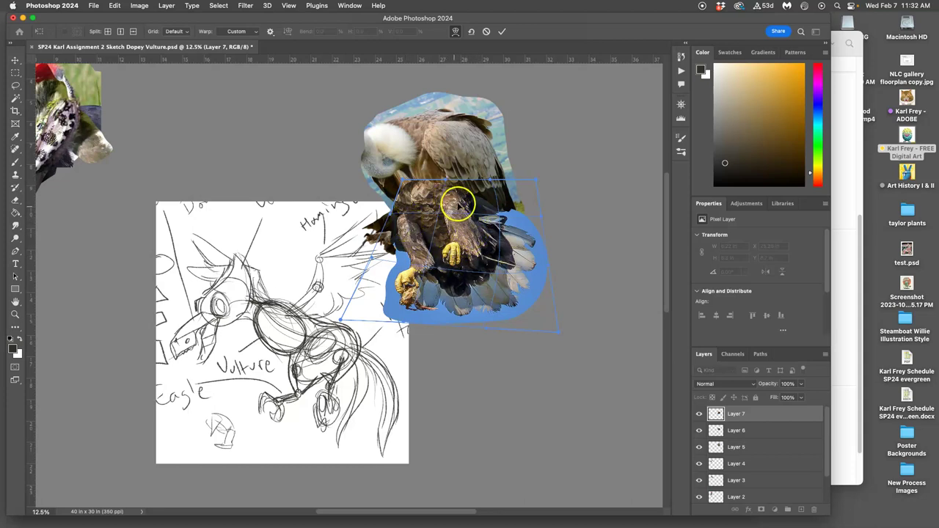
{"action": "key", "text": "Return"}
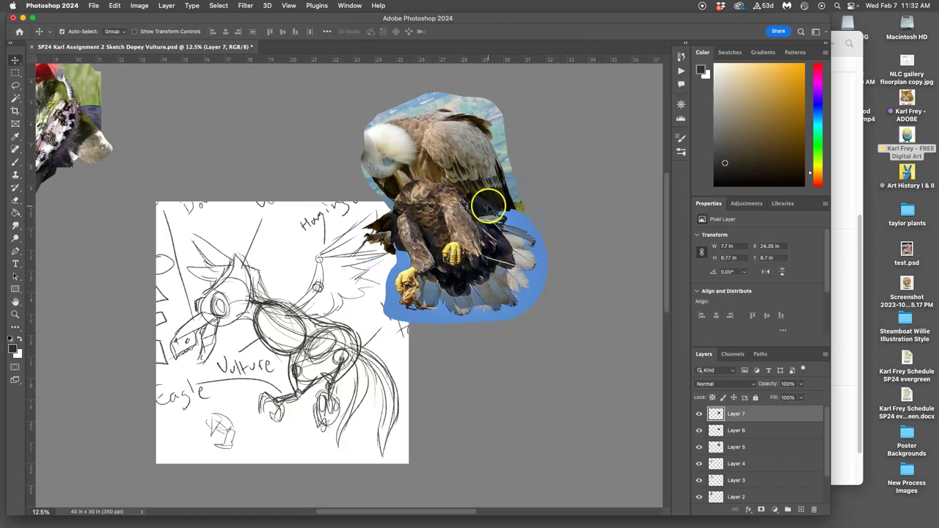
Compare Layer 7 against the vulture by toggling its visibility, nudging the legs up and slightly left
{"action": "left_click", "coordinate": [699, 414]}
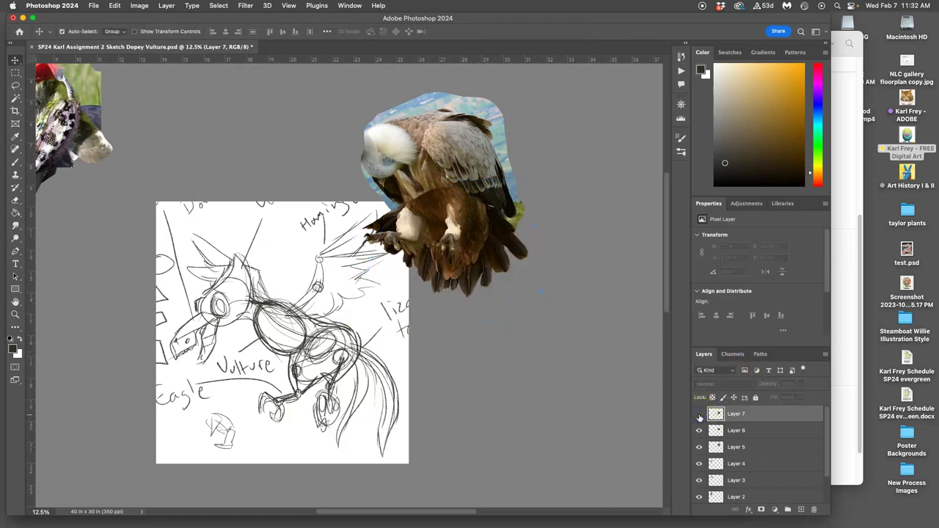
{"action": "left_click", "coordinate": [699, 414]}
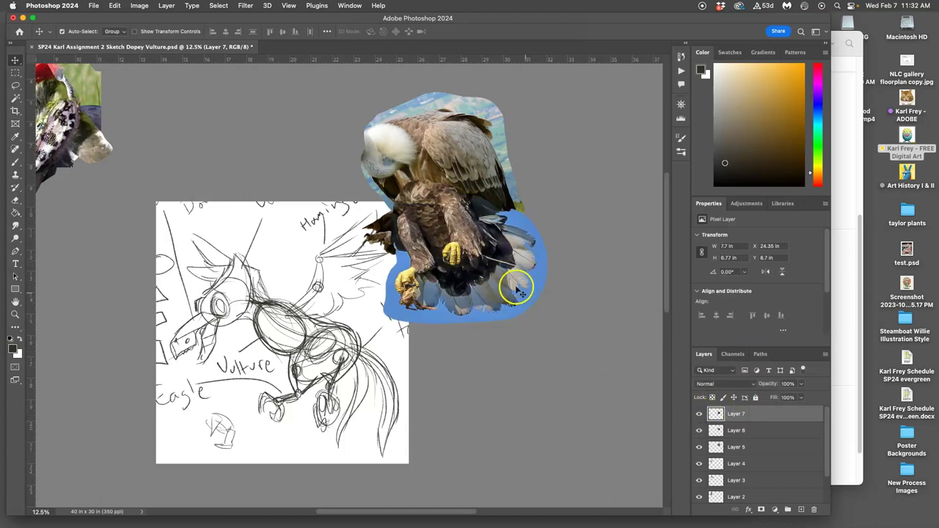
{"action": "left_click_drag", "start_coordinate": [454, 224], "coordinate": [452, 219]}
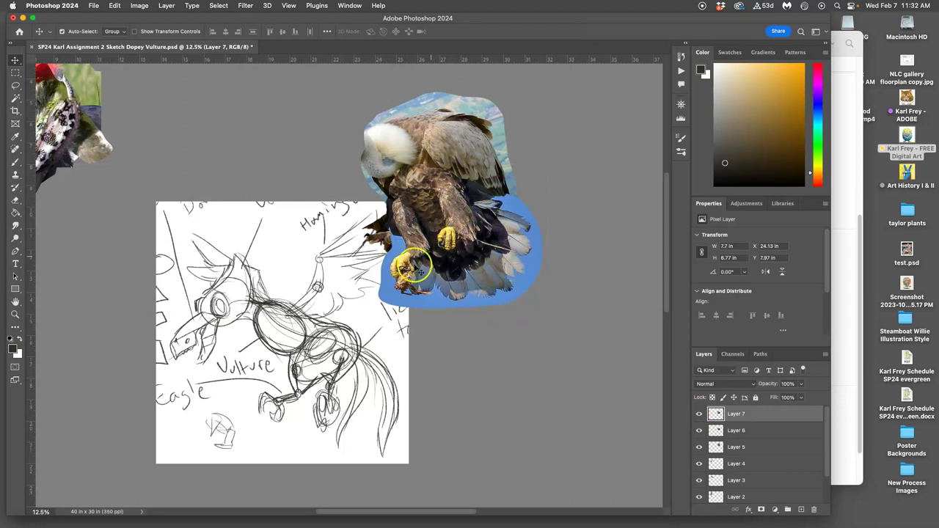
{"action": "left_click", "coordinate": [699, 415]}
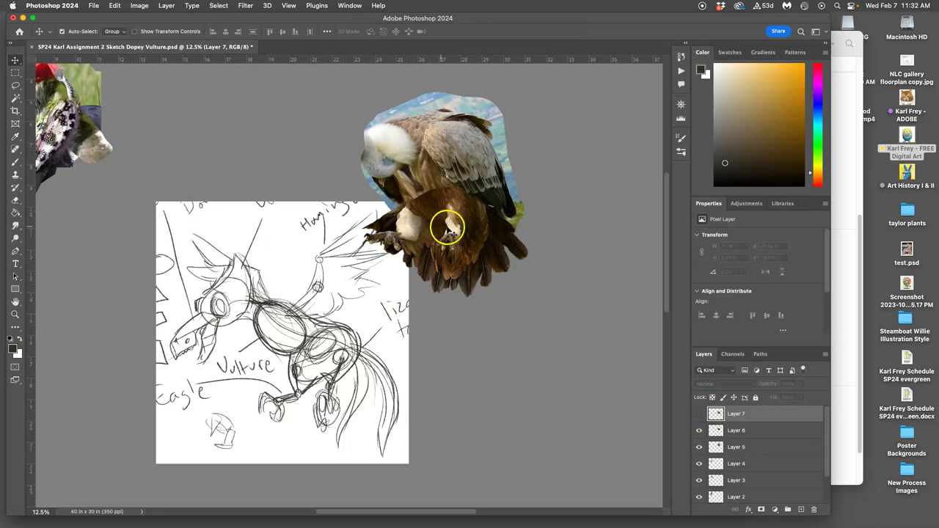
{"action": "left_click", "coordinate": [700, 415]}
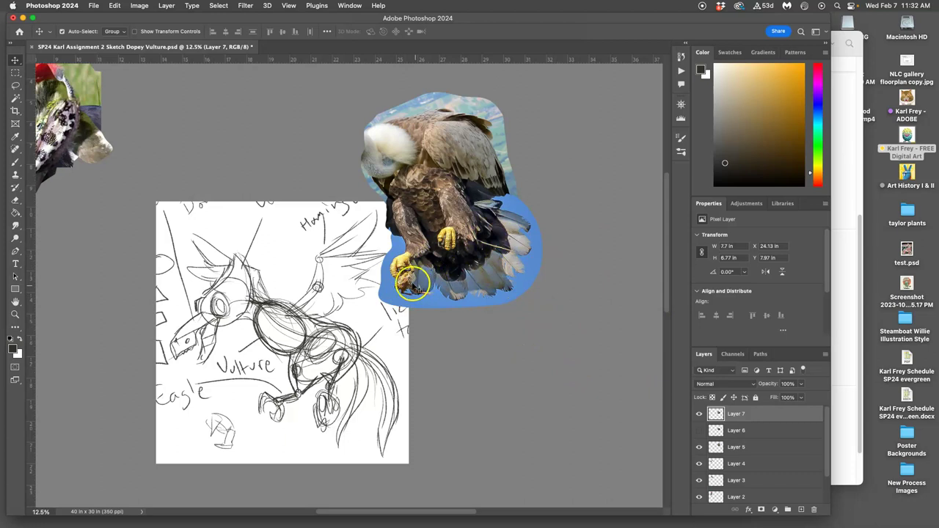
{"action": "left_click", "coordinate": [840, 311]}
Place bird-3132532.jpg from the reference folder onto the collage canvas
{"action": "scroll", "coordinate": [725, 342], "scroll_direction": "down", "scroll_amount": 2}
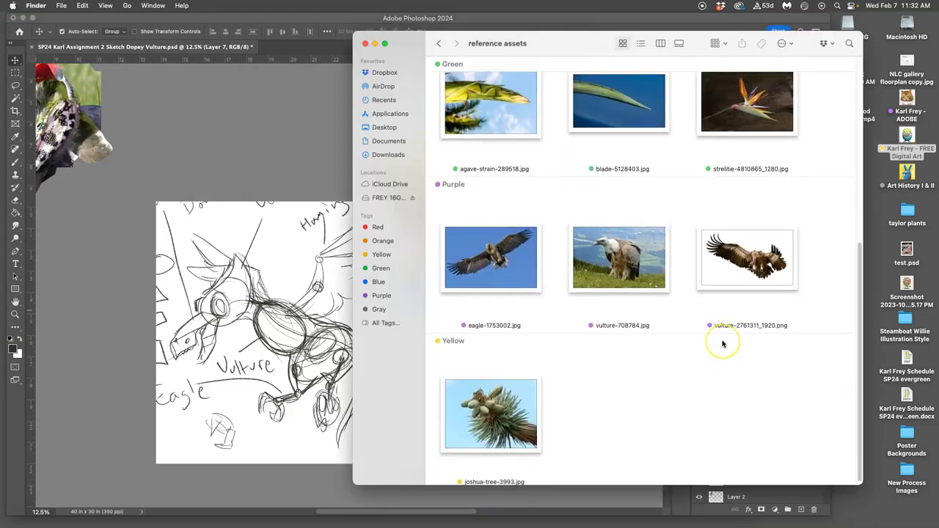
{"action": "scroll", "coordinate": [722, 343], "scroll_direction": "up", "scroll_amount": 4}
{"action": "scroll", "coordinate": [723, 344], "scroll_direction": "up", "scroll_amount": 3}
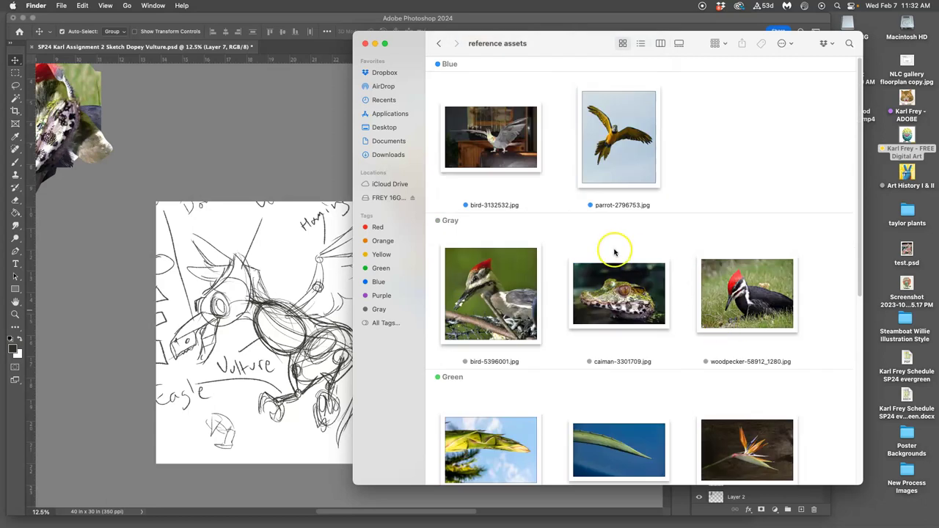
{"action": "left_click_drag", "start_coordinate": [535, 157], "coordinate": [233, 314]}
{"action": "key", "text": "Return"}
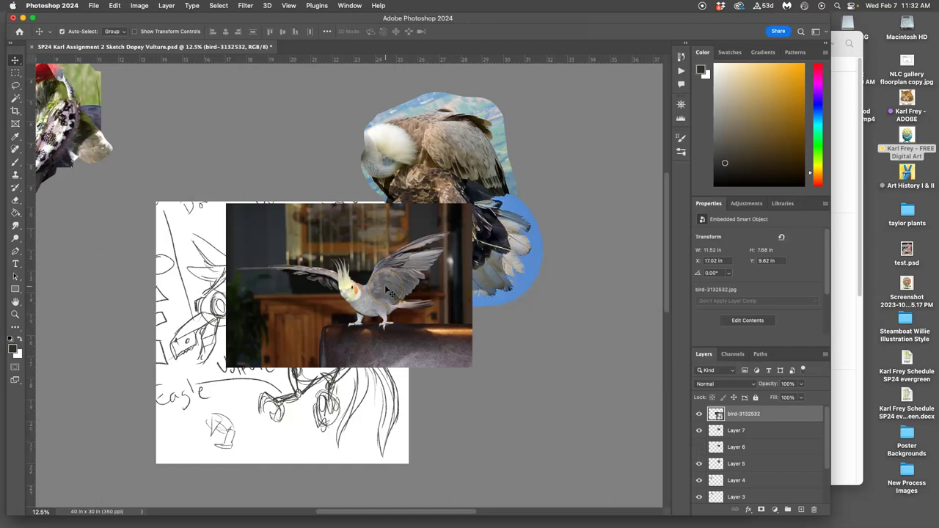
{"action": "key", "text": "super+equal"}
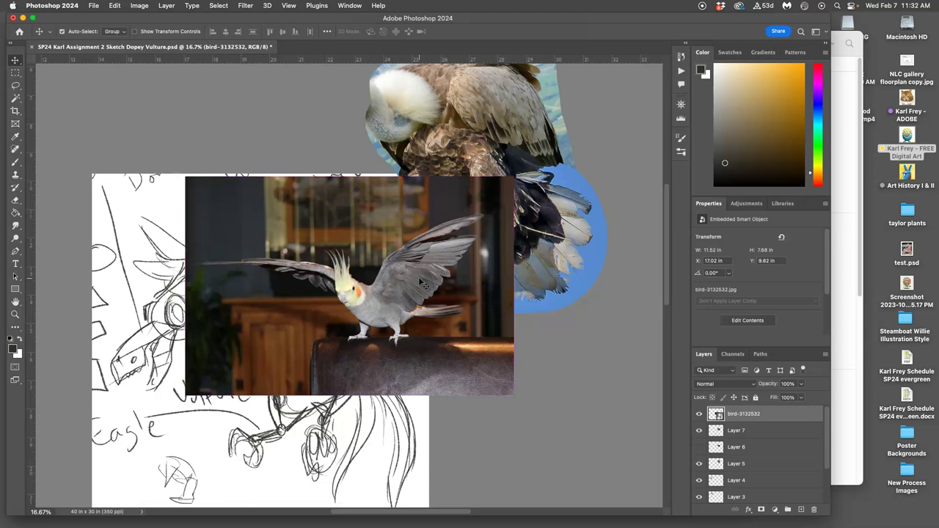
{"action": "key", "text": "super+minus"}
{"action": "key", "text": "super+minus"}
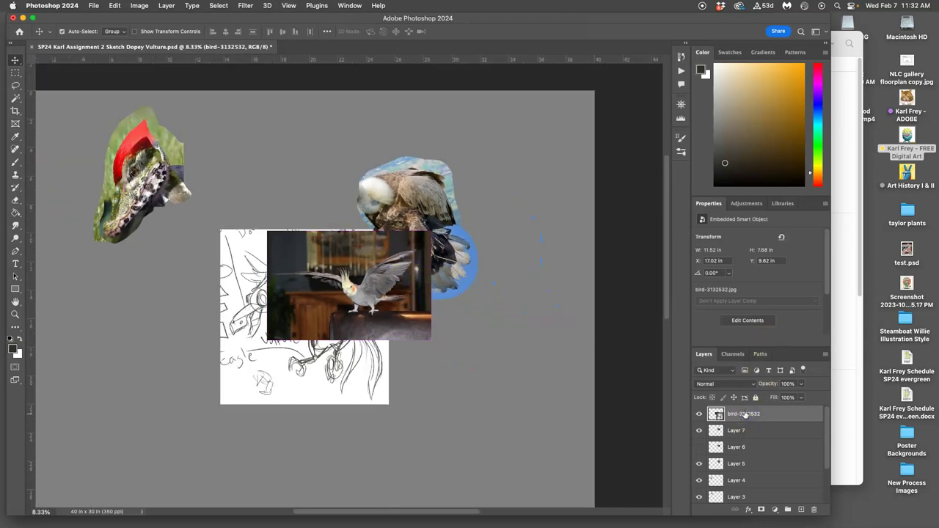
Enlarge the cockatiel photo to about double size and move its layer below Layer 4
{"action": "key", "text": "super+t"}
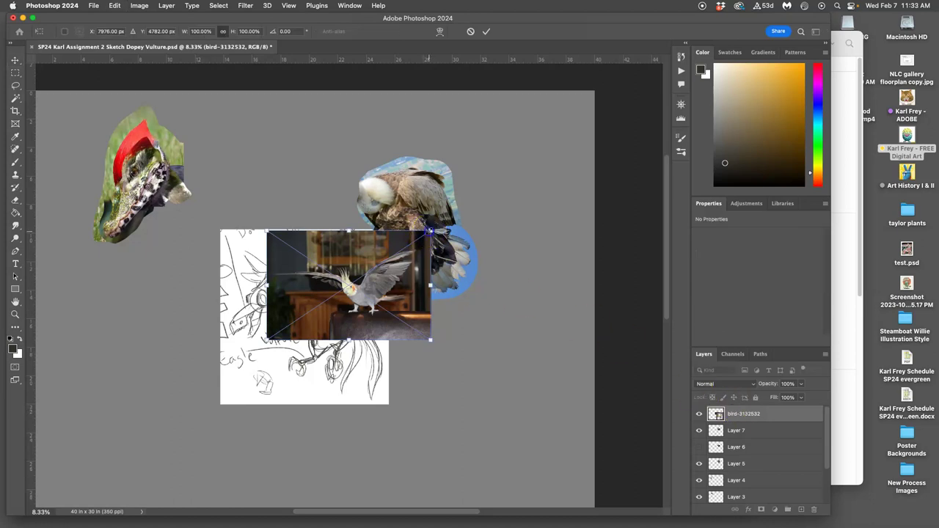
{"action": "left_click_drag", "start_coordinate": [433, 231], "coordinate": [656, 133]}
{"action": "left_click_drag", "start_coordinate": [519, 197], "coordinate": [466, 173]}
{"action": "left_click_drag", "start_coordinate": [750, 415], "coordinate": [749, 453]}
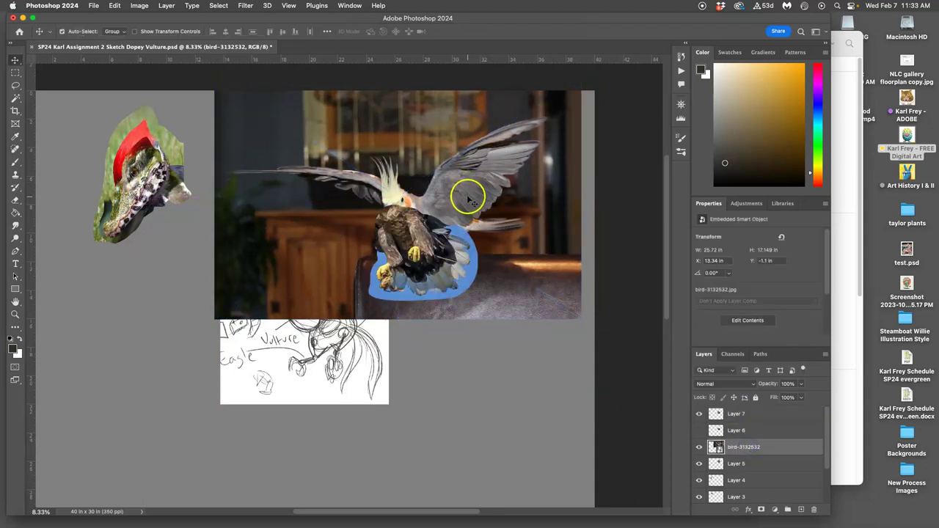
{"action": "left_click_drag", "start_coordinate": [463, 196], "coordinate": [455, 192]}
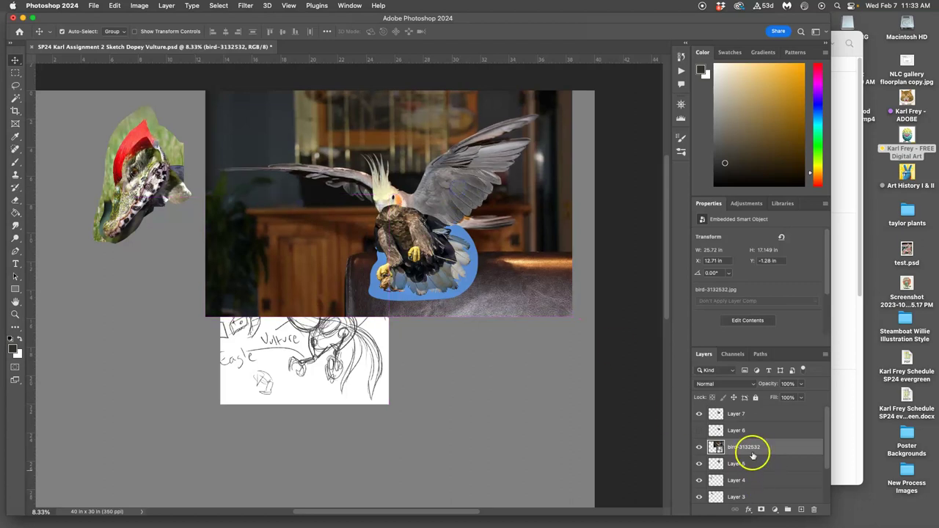
{"action": "left_click_drag", "start_coordinate": [748, 446], "coordinate": [744, 488]}
{"action": "mouse_move", "coordinate": [470, 164]}
{"action": "left_mouse_down"}
{"action": "mouse_move", "coordinate": [469, 176]}
{"action": "mouse_move", "coordinate": [492, 119]}
{"action": "mouse_move", "coordinate": [478, 137]}
{"action": "left_mouse_up"}
Nudge the cockatiel photo down slightly and start resizing it again
{"action": "scroll", "coordinate": [360, 314], "scroll_direction": "up", "scroll_amount": 5}
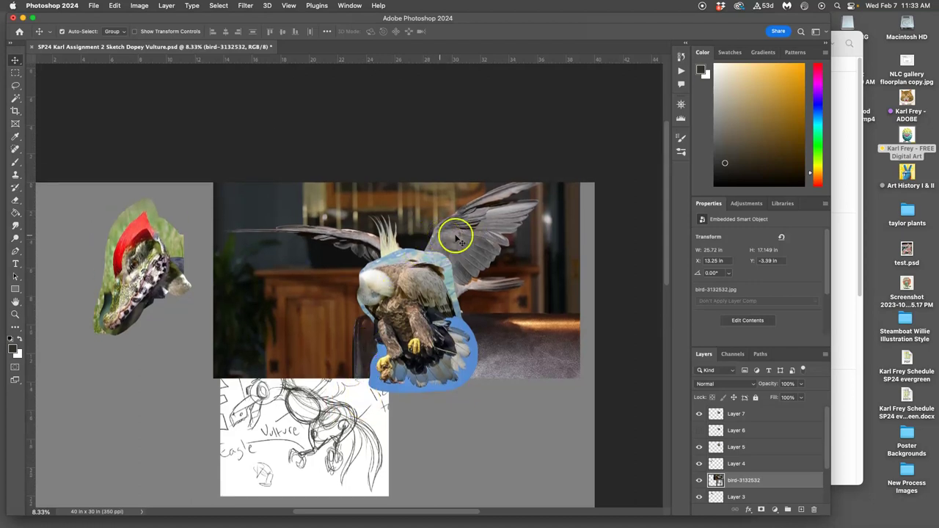
{"action": "left_click_drag", "start_coordinate": [470, 246], "coordinate": [473, 249]}
{"action": "key", "text": "ctrl+t"}
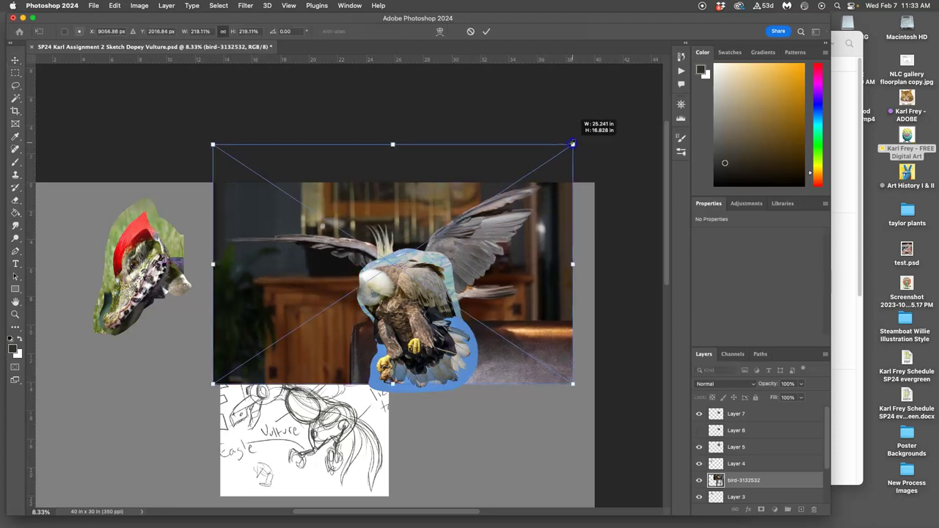